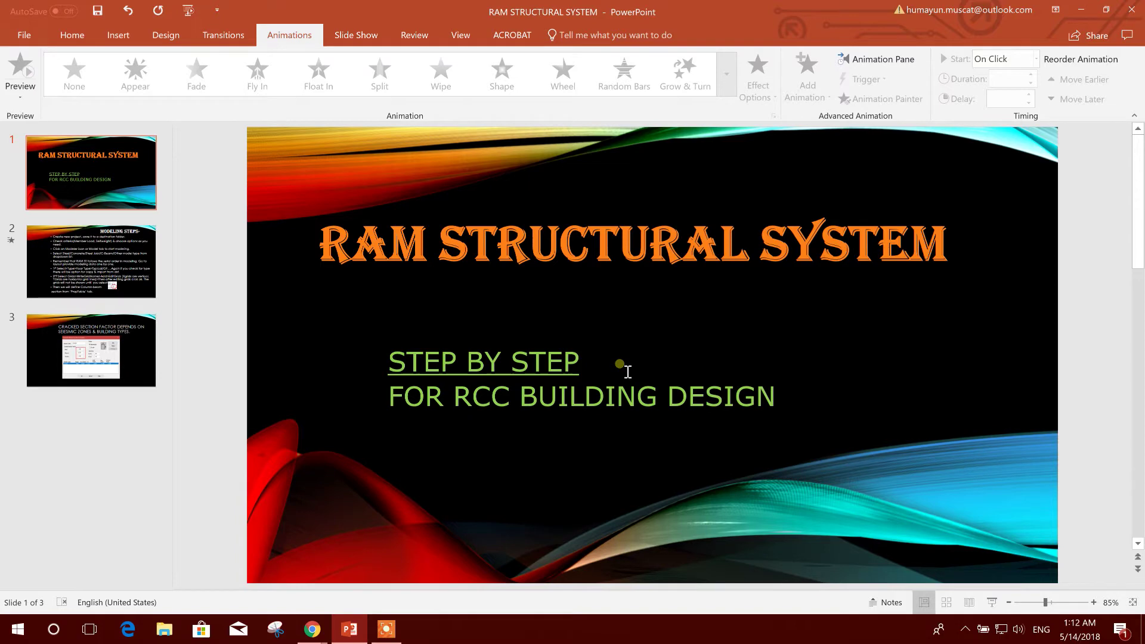
Run the PowerPoint slide show to the Modeling Steps slide and reveal its first bullet.
{"action": "left_click", "coordinate": [587, 375]}
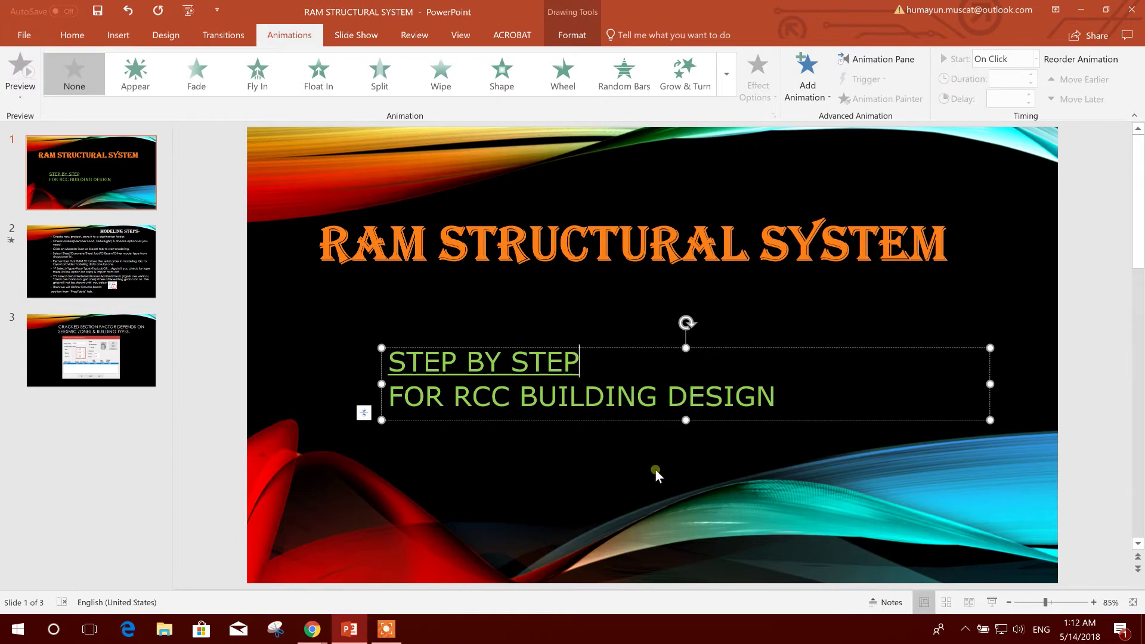
{"action": "scroll", "coordinate": [655, 469], "scroll_direction": "down", "scroll_amount": 1}
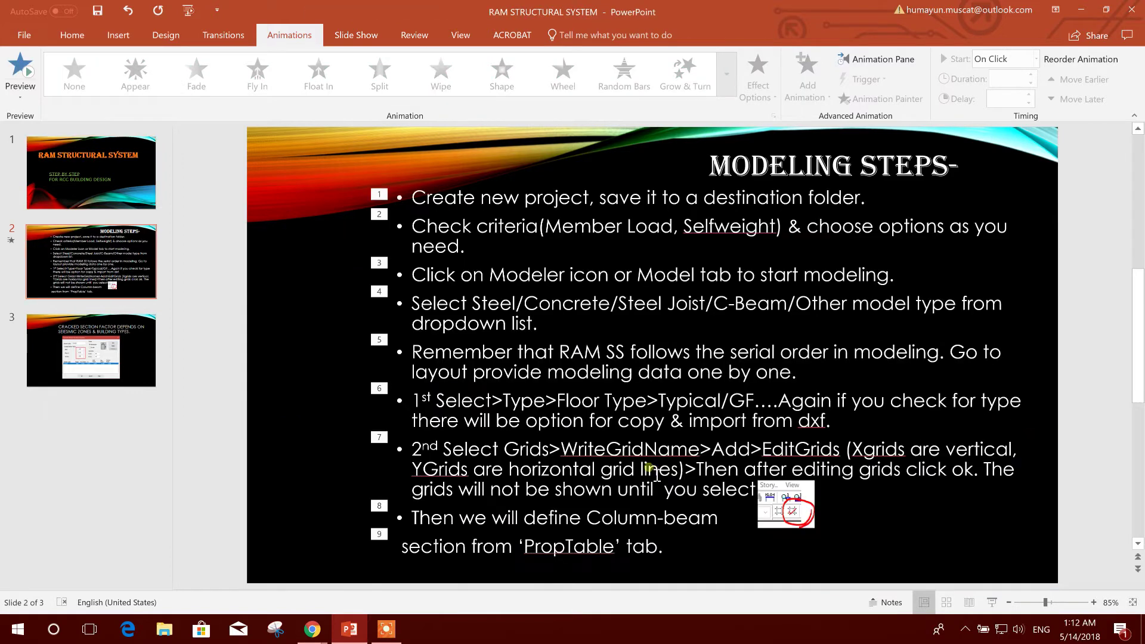
{"action": "left_click", "coordinate": [623, 325]}
{"action": "scroll", "coordinate": [610, 319], "scroll_direction": "up", "scroll_amount": 1}
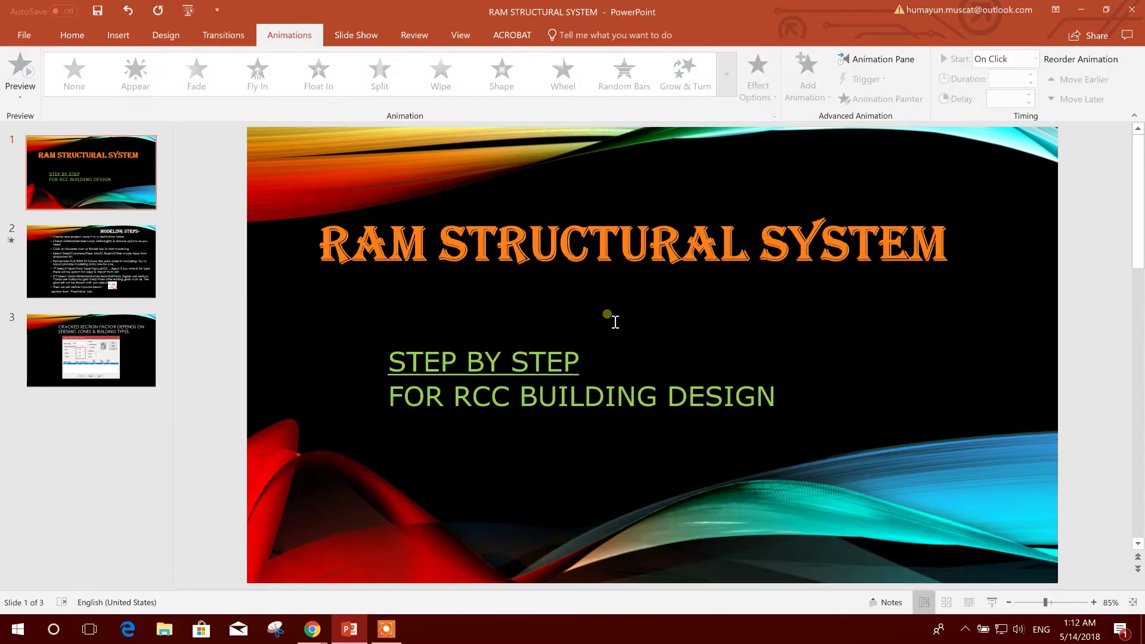
{"action": "scroll", "coordinate": [608, 316], "scroll_direction": "down", "scroll_amount": 1}
{"action": "left_click", "coordinate": [601, 280]}
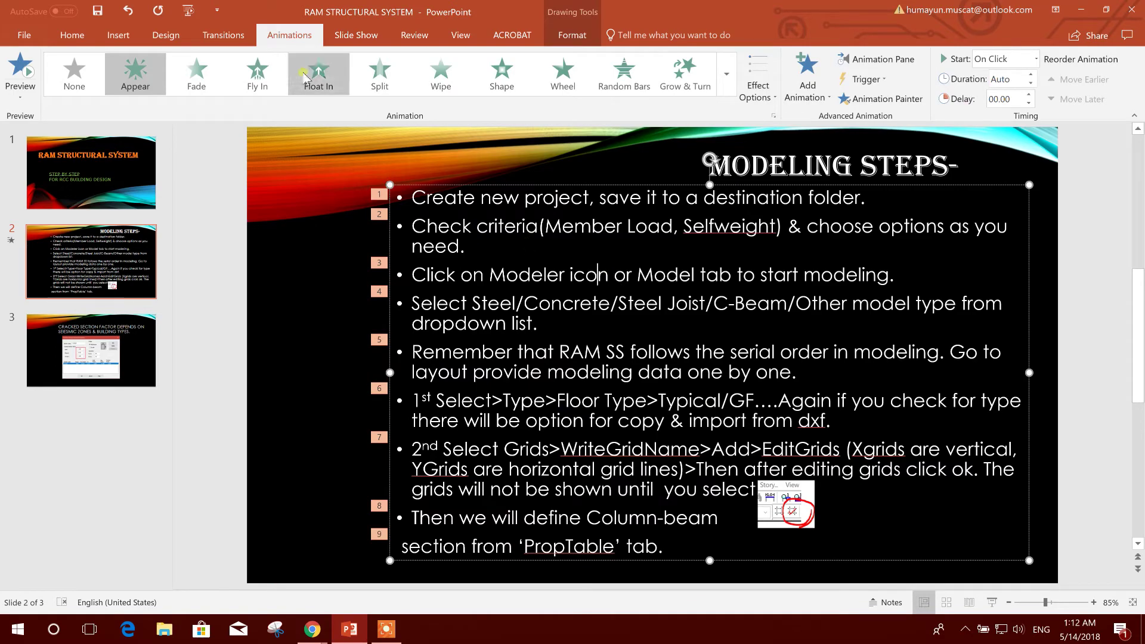
{"action": "left_click", "coordinate": [187, 11]}
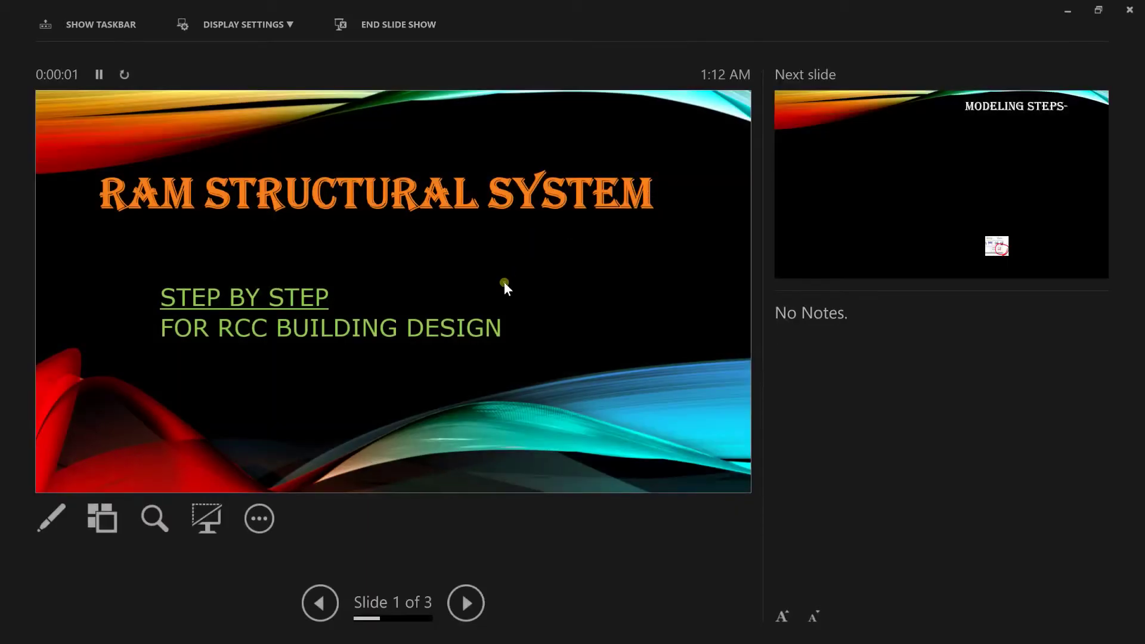
{"action": "left_click", "coordinate": [485, 456]}
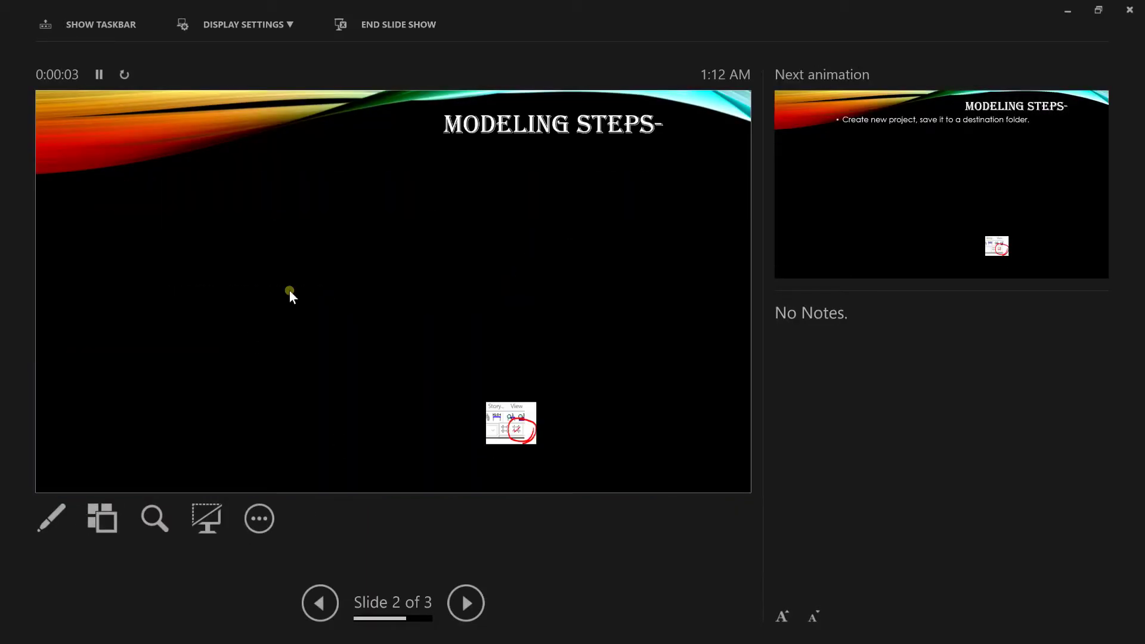
{"action": "left_click", "coordinate": [292, 284]}
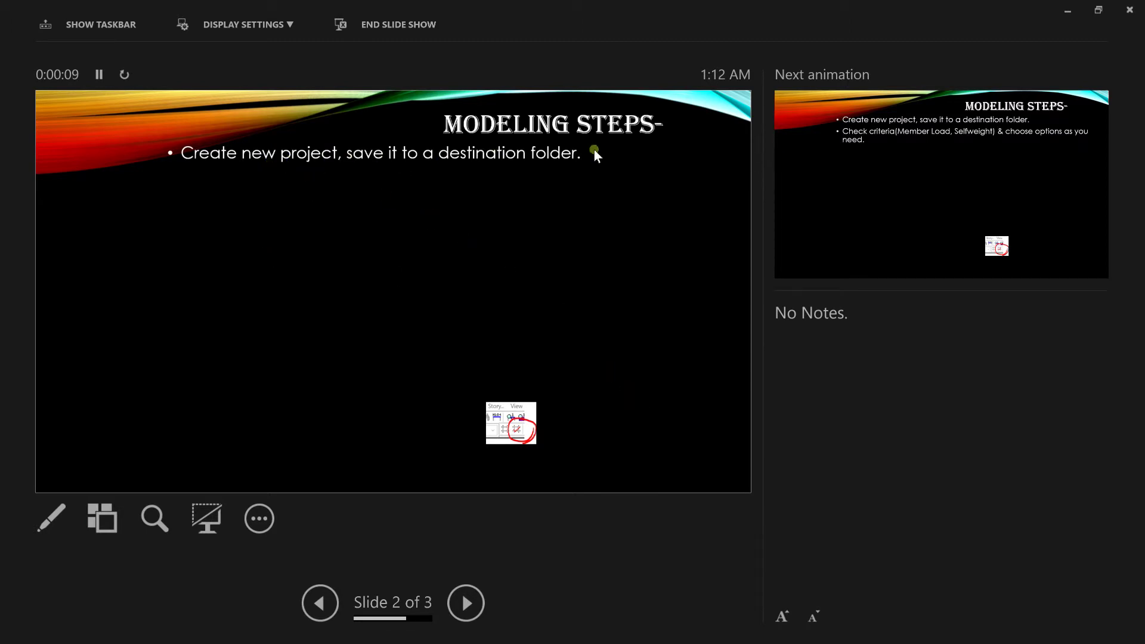
{"action": "left_click", "coordinate": [1067, 10]}
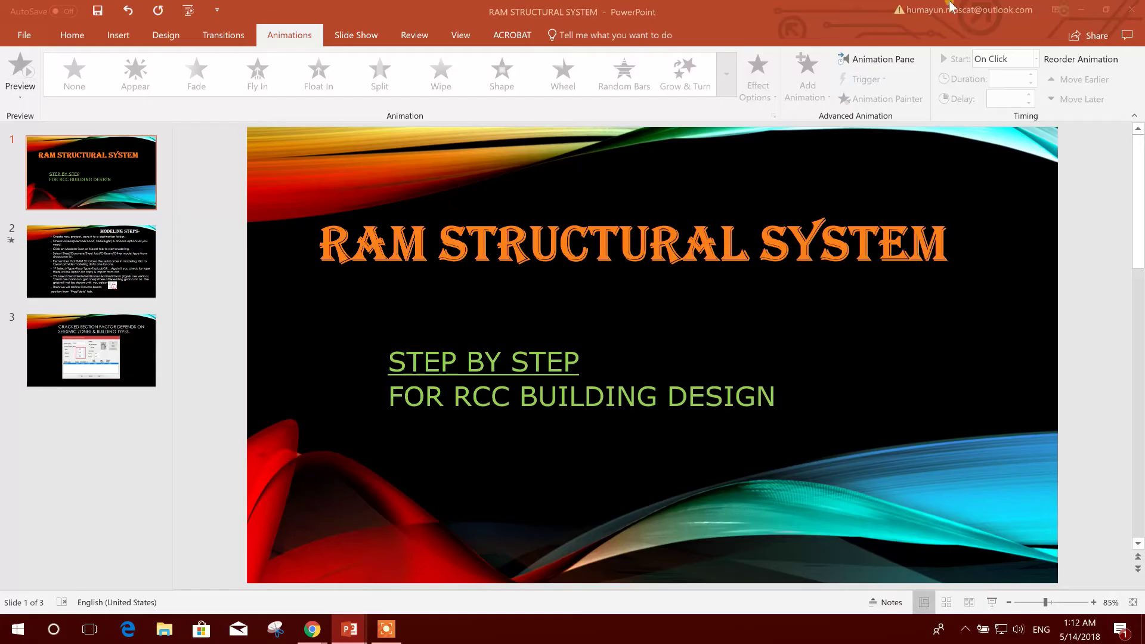
Launch RAM Structural System from its desktop shortcut.
{"action": "left_click", "coordinate": [1081, 10]}
{"action": "right_click", "coordinate": [540, 153]}
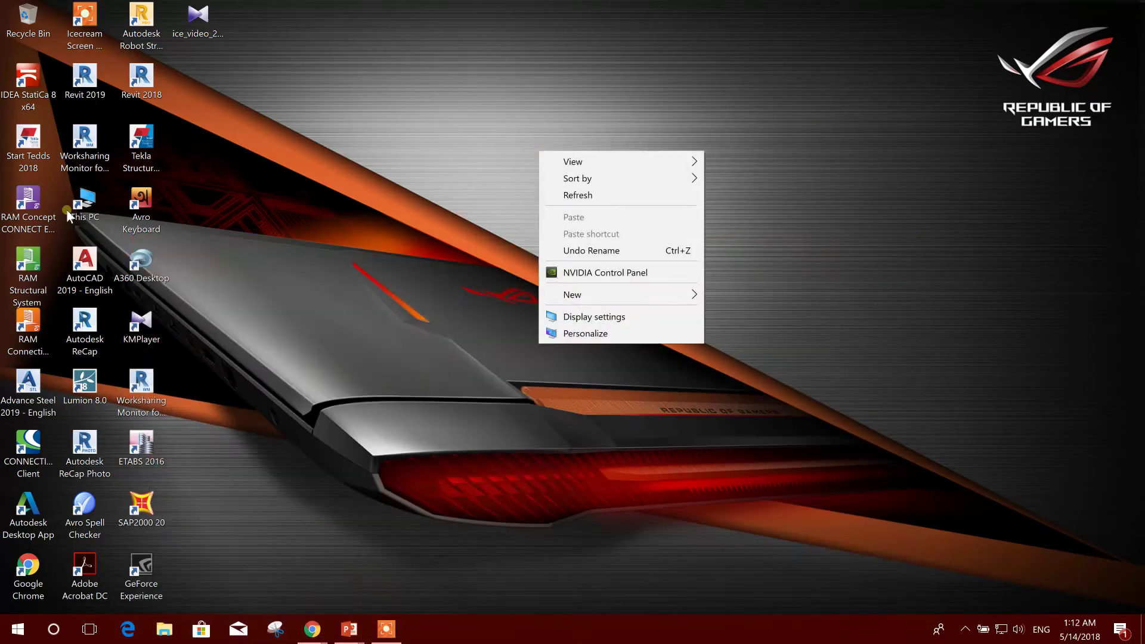
{"action": "right_click", "coordinate": [40, 253]}
{"action": "left_click", "coordinate": [438, 201]}
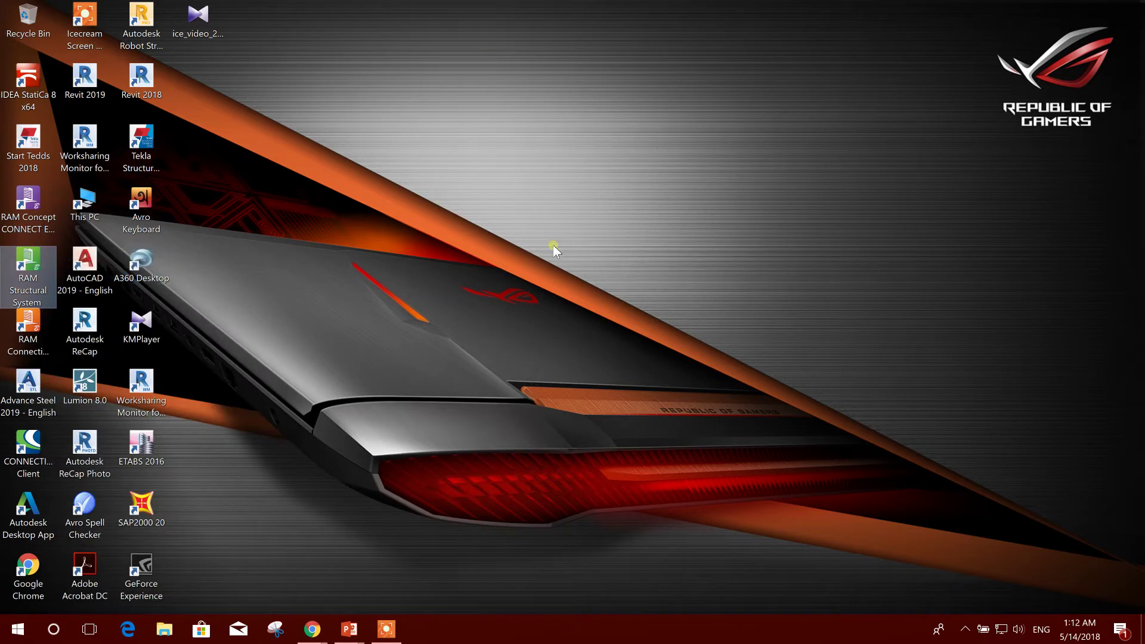
{"action": "key", "text": "Return"}
Dismiss the modules notice, Bentley sign-in and cloud note, and maximize RAM Manager.
{"action": "left_click", "coordinate": [612, 457]}
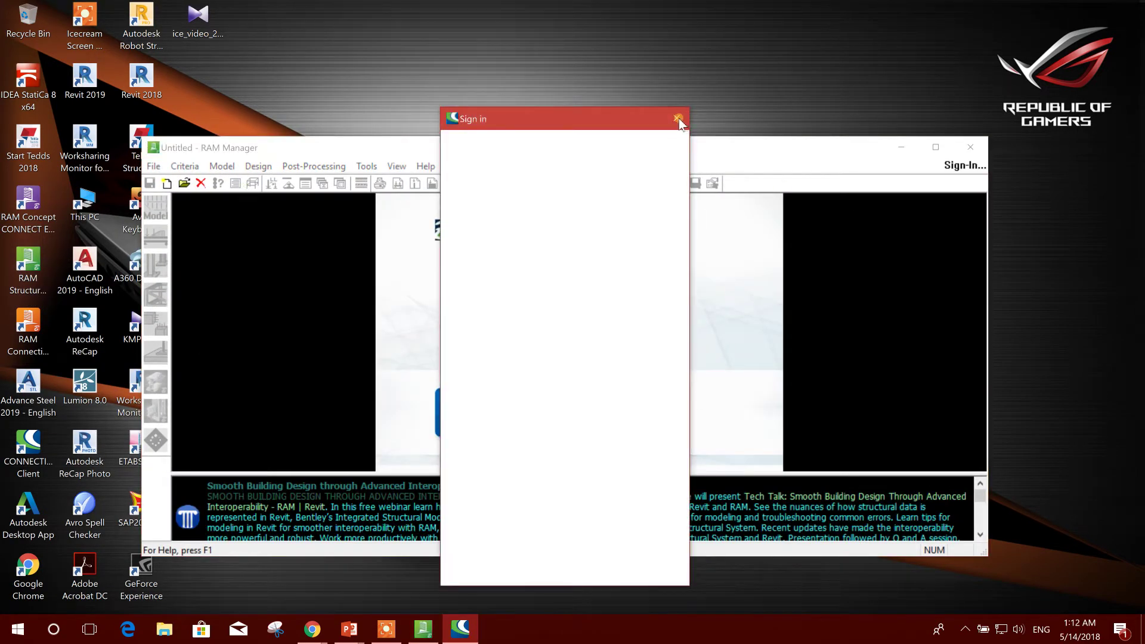
{"action": "right_click", "coordinate": [460, 629]}
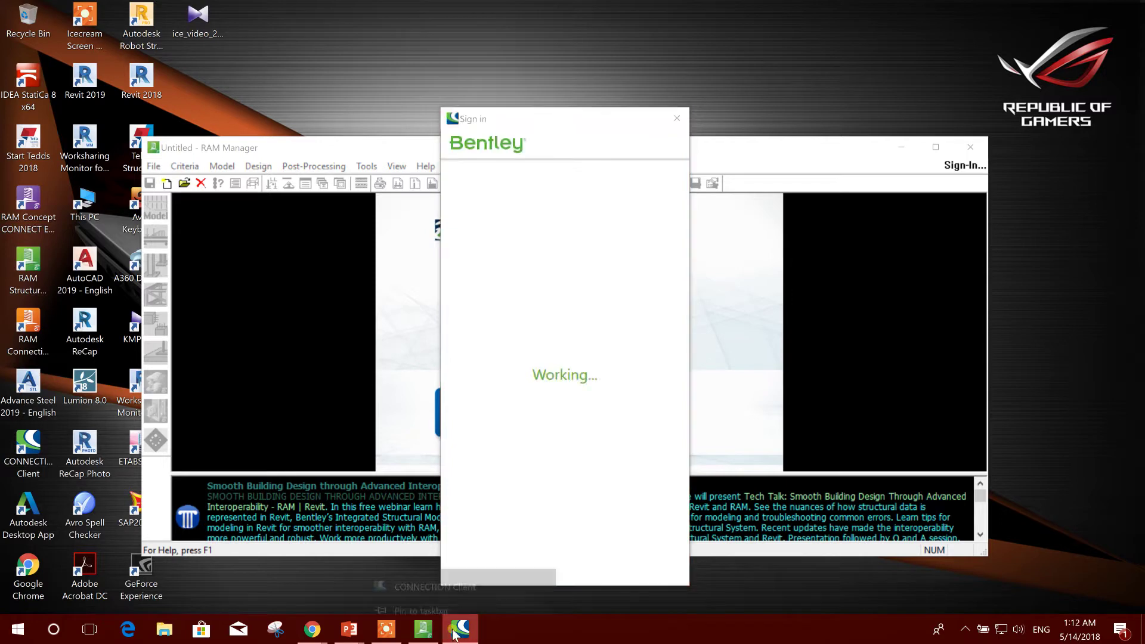
{"action": "left_click", "coordinate": [445, 595]}
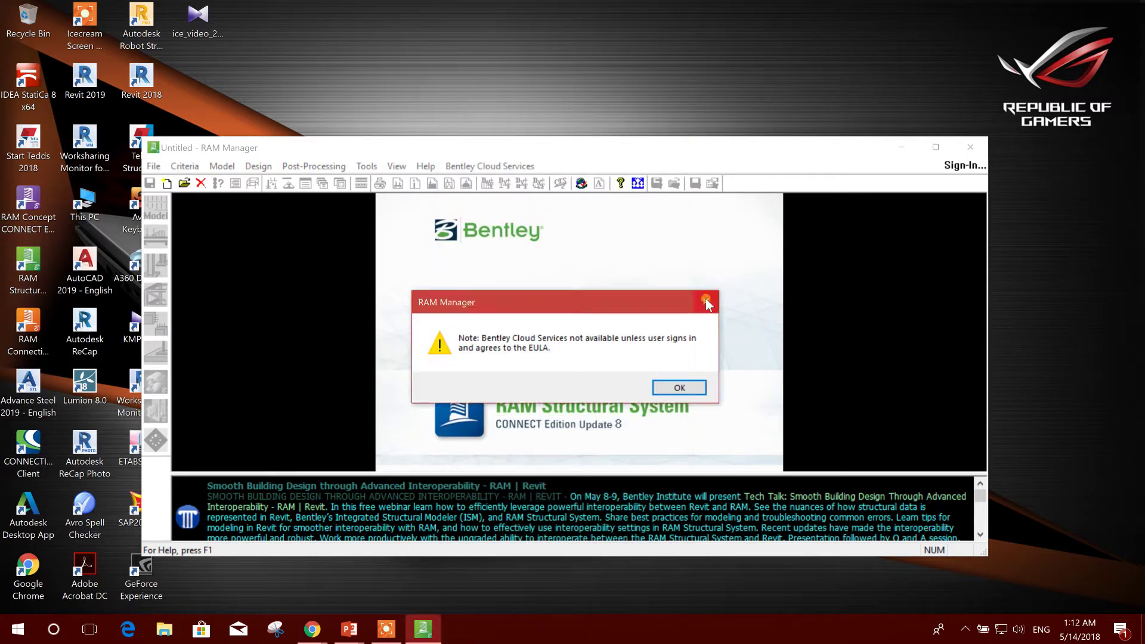
{"action": "left_click", "coordinate": [679, 388]}
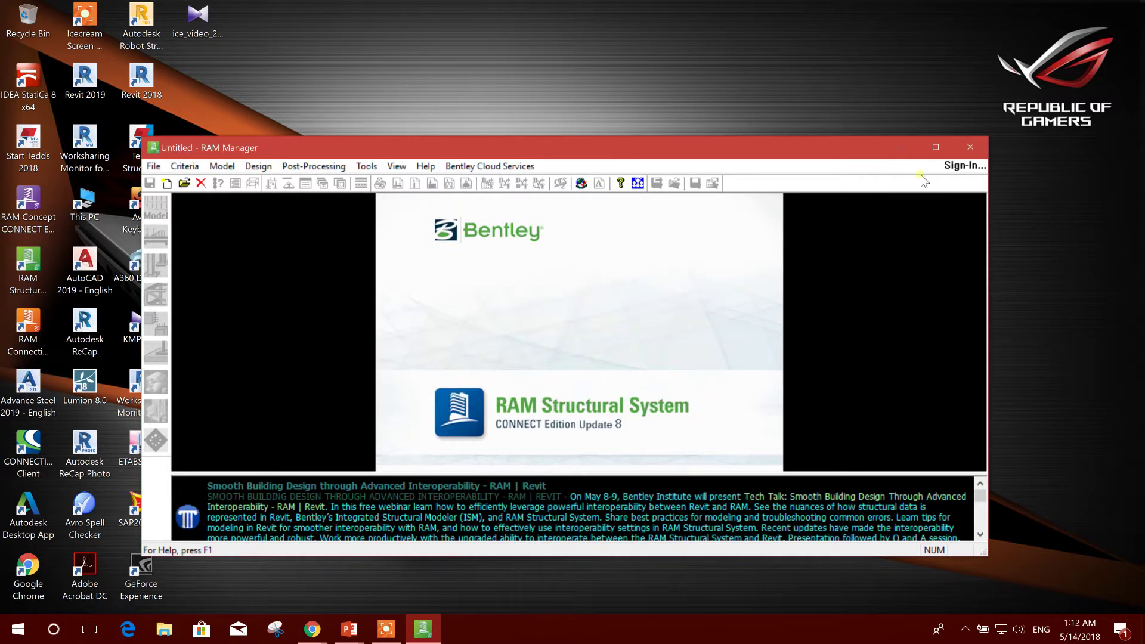
{"action": "left_click", "coordinate": [935, 147]}
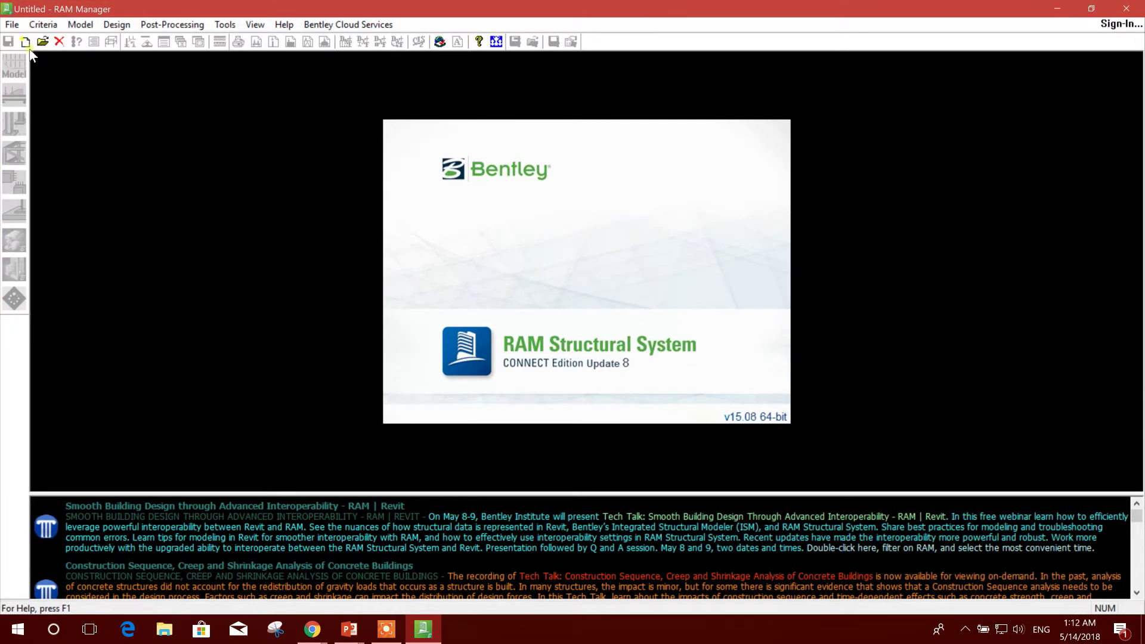
Create a 'tutorial' folder under RAM STRUCTURAL SYSTEM and save the new model there as RCC BUILDING DESIGN.
{"action": "left_click", "coordinate": [26, 43]}
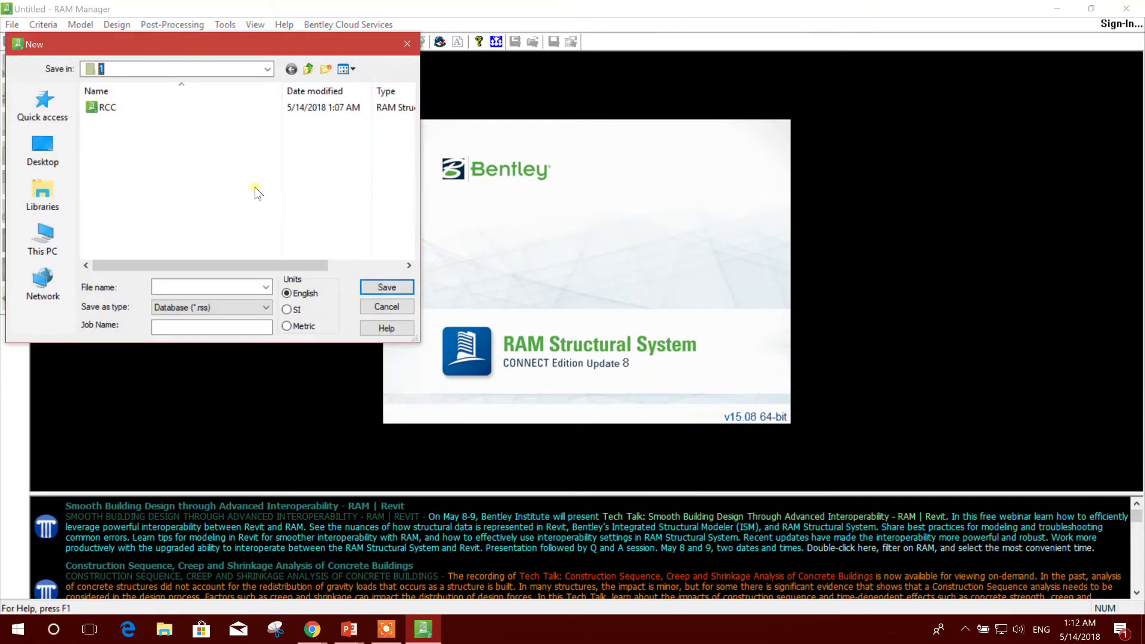
{"action": "left_click", "coordinate": [307, 69]}
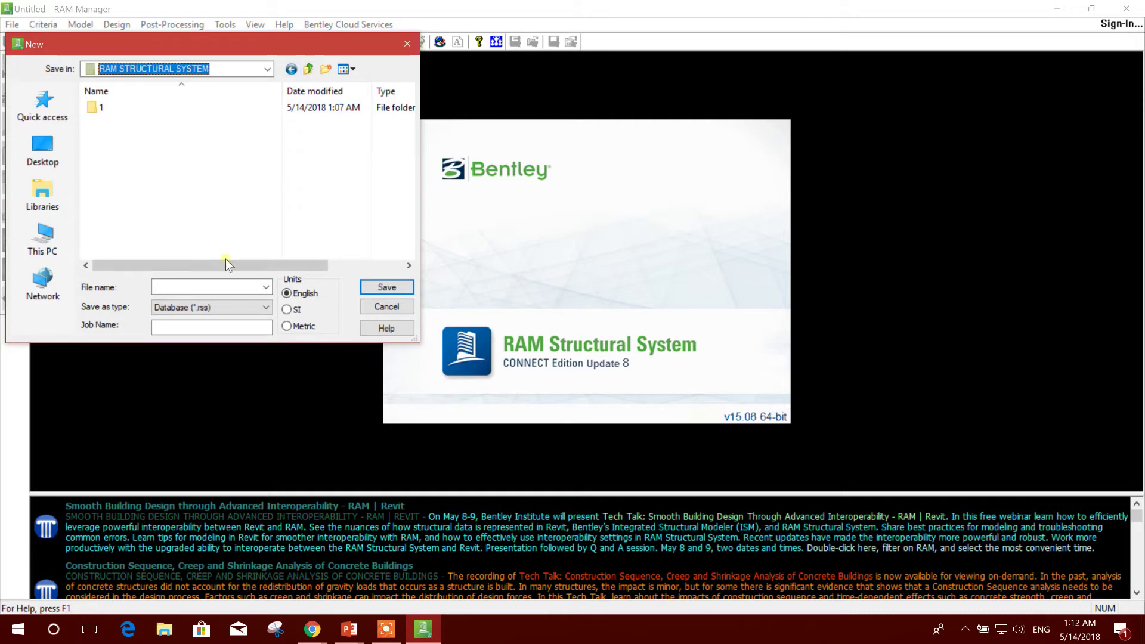
{"action": "left_click", "coordinate": [329, 70]}
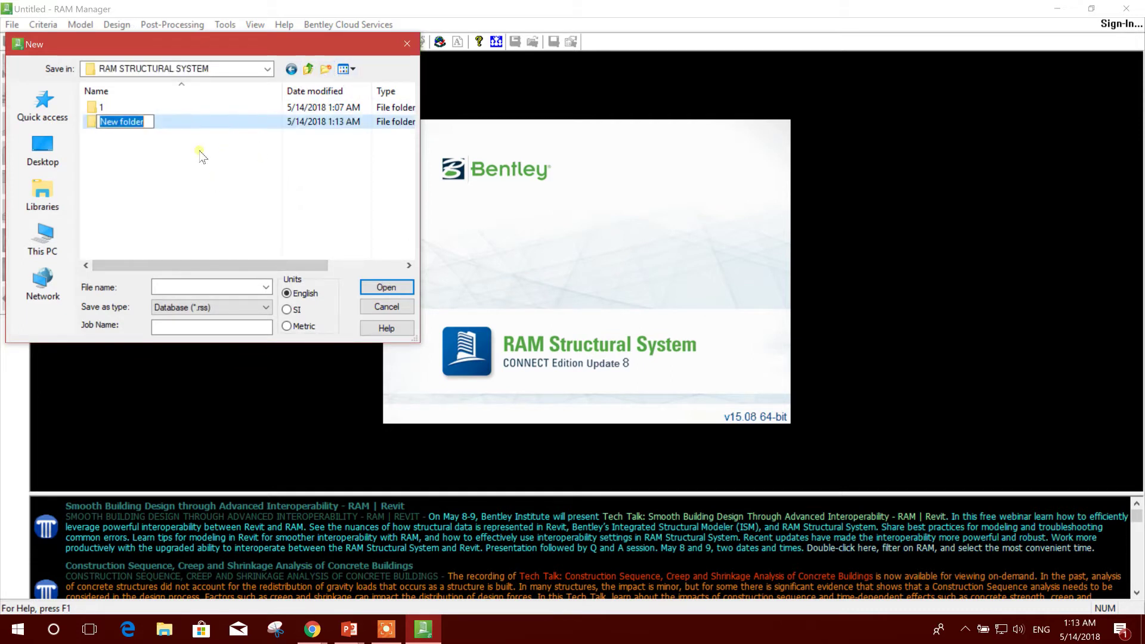
{"action": "type", "text": "tut"}
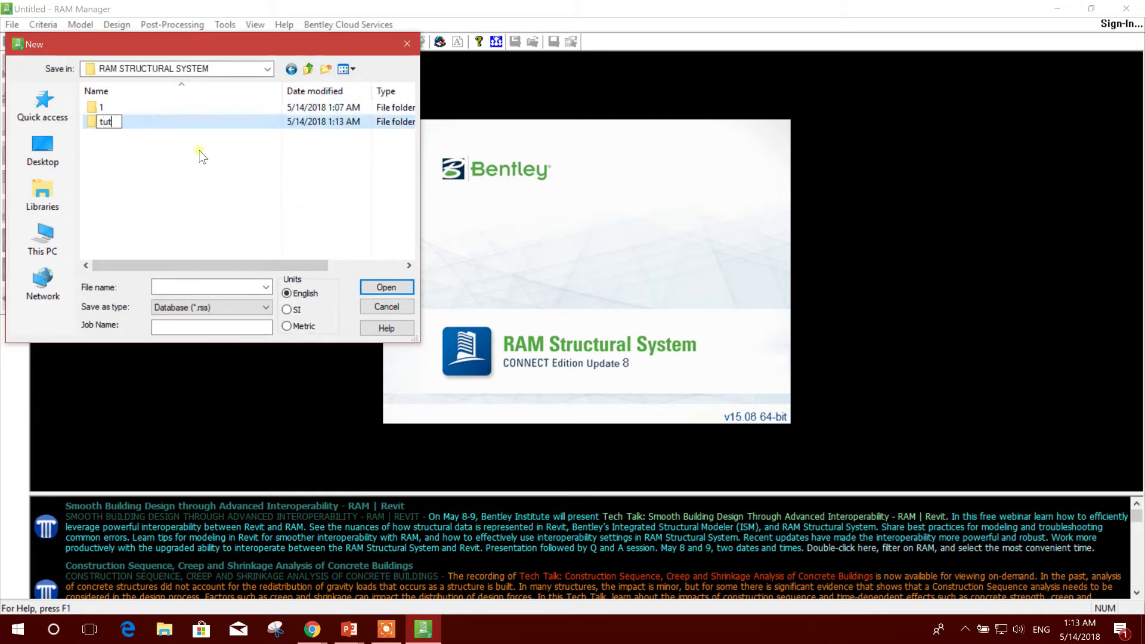
{"action": "type", "text": "orial"}
{"action": "key", "text": "Return"}
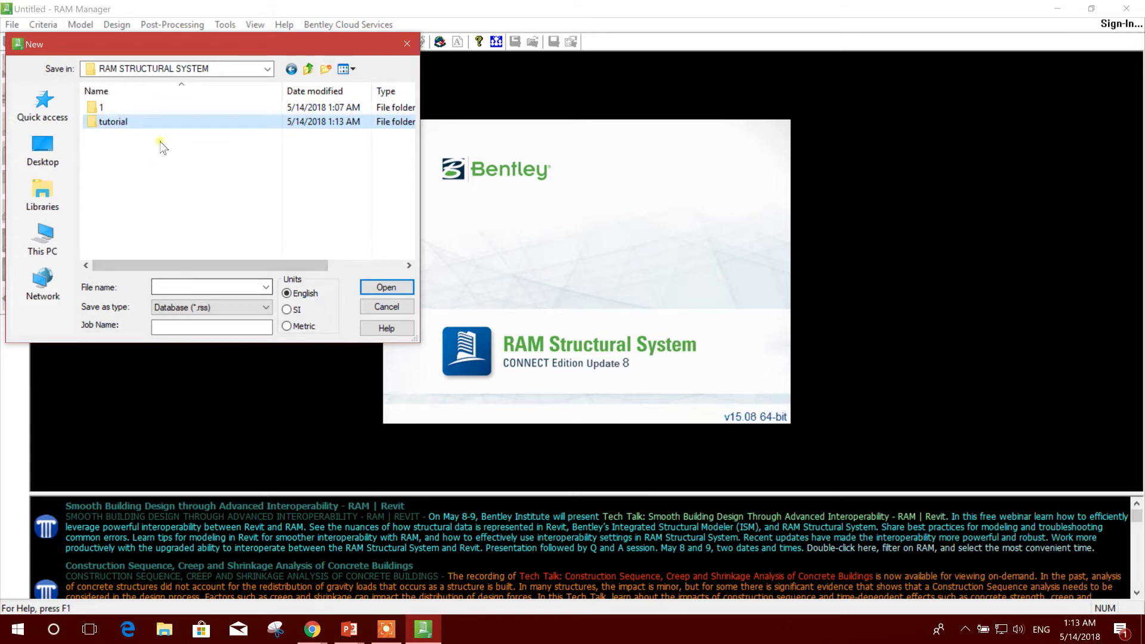
{"action": "double_click", "coordinate": [169, 127]}
{"action": "left_click", "coordinate": [174, 287]}
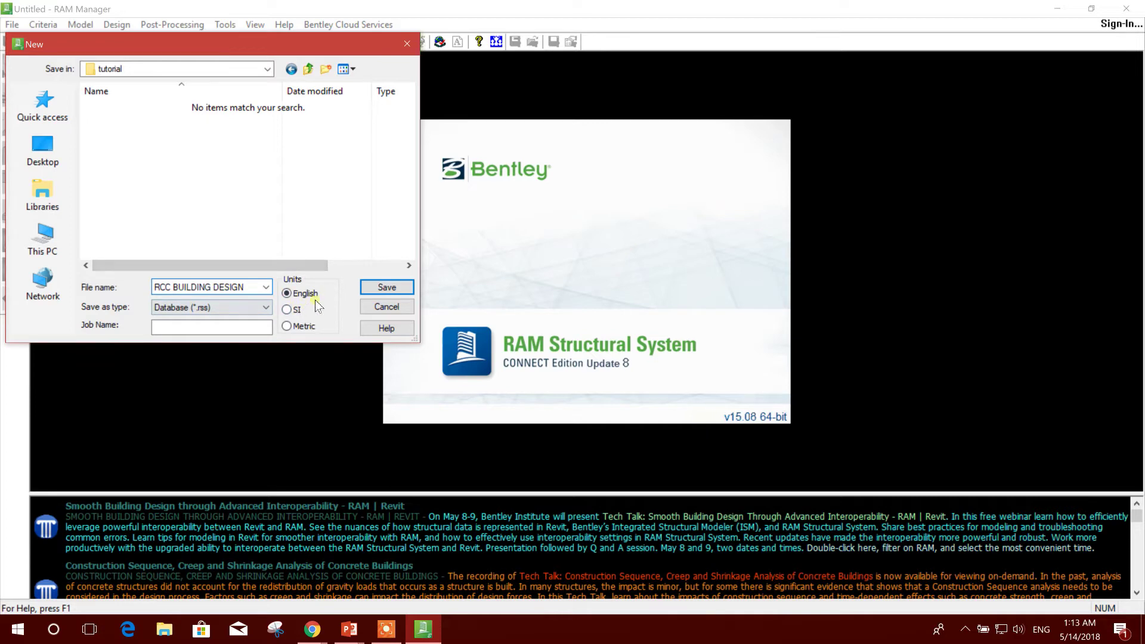
{"action": "left_click", "coordinate": [386, 287]}
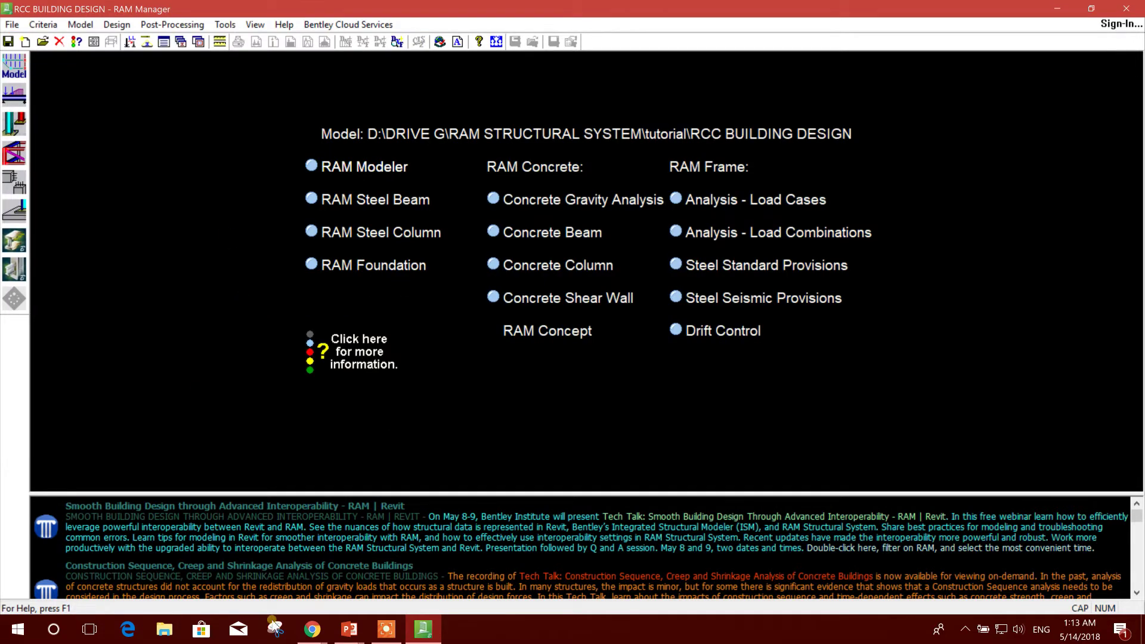
Bring the PowerPoint editing window forward and select the Modeling Steps slide.
{"action": "left_click", "coordinate": [365, 626]}
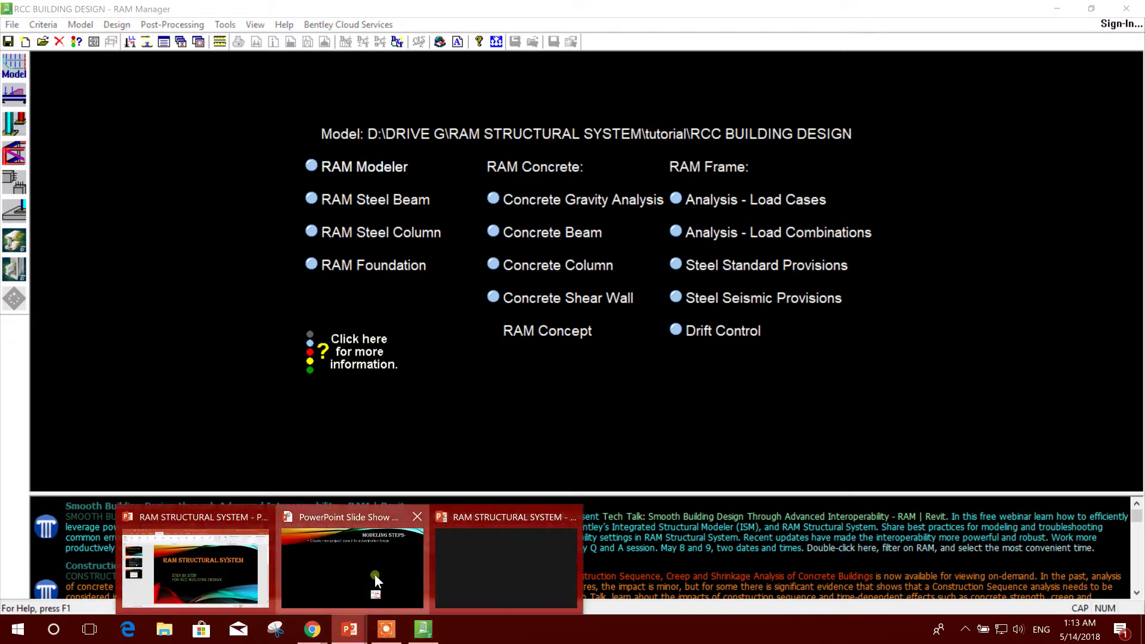
{"action": "left_click", "coordinate": [352, 627]}
{"action": "left_click", "coordinate": [249, 574]}
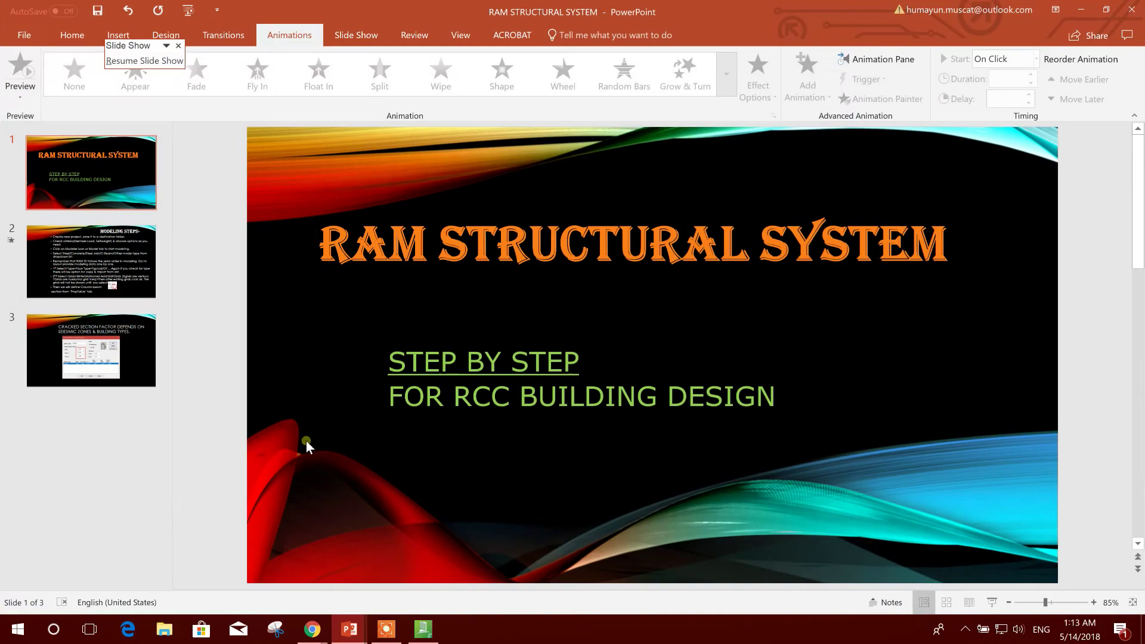
{"action": "left_click", "coordinate": [105, 273]}
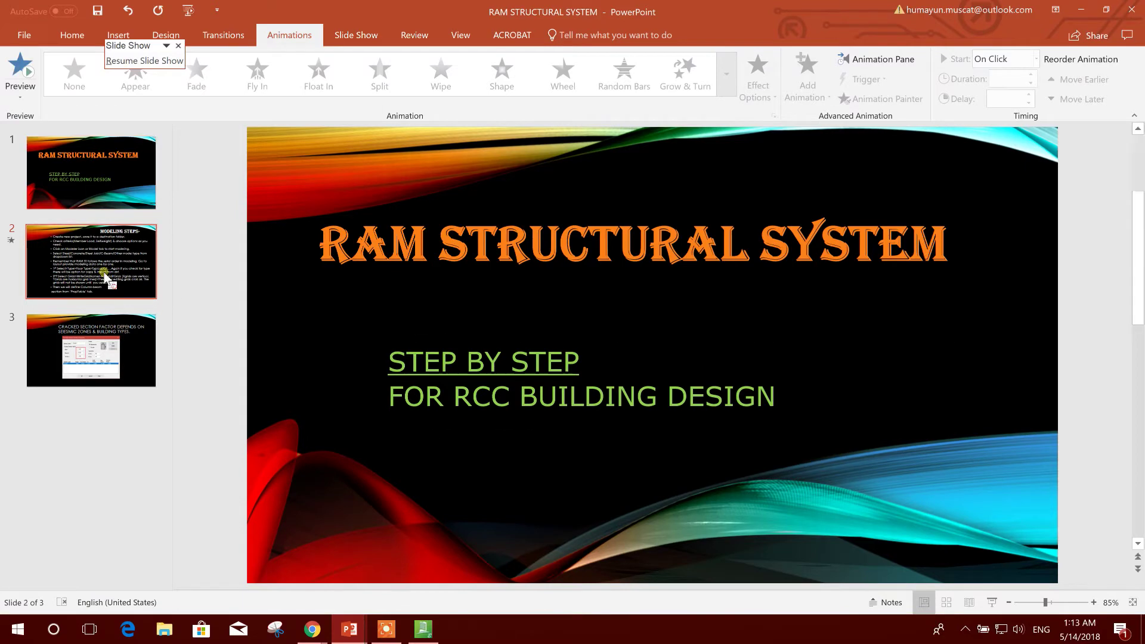
Reveal the second modeling step in the slide show, then return to RAM Manager.
{"action": "left_click", "coordinate": [349, 629]}
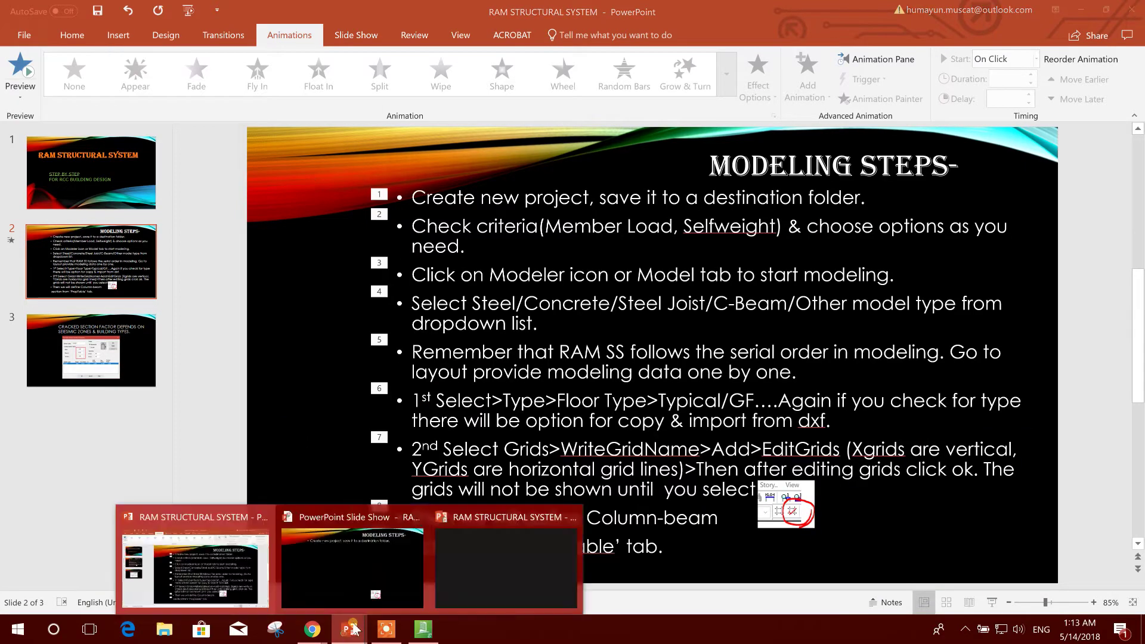
{"action": "left_click", "coordinate": [313, 573]}
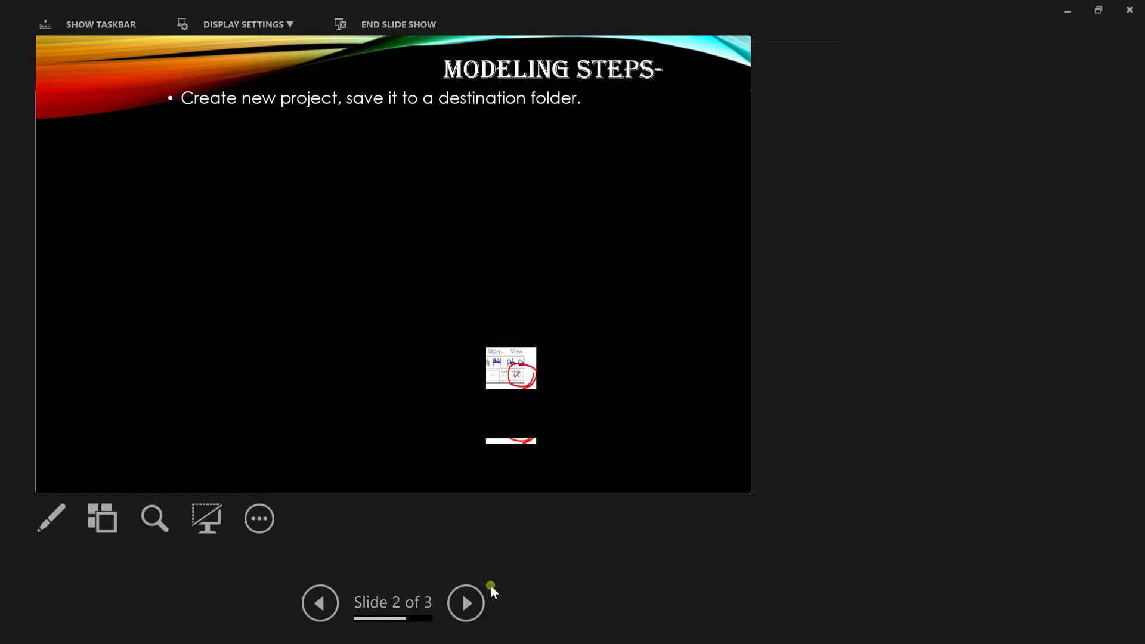
{"action": "left_click", "coordinate": [498, 268]}
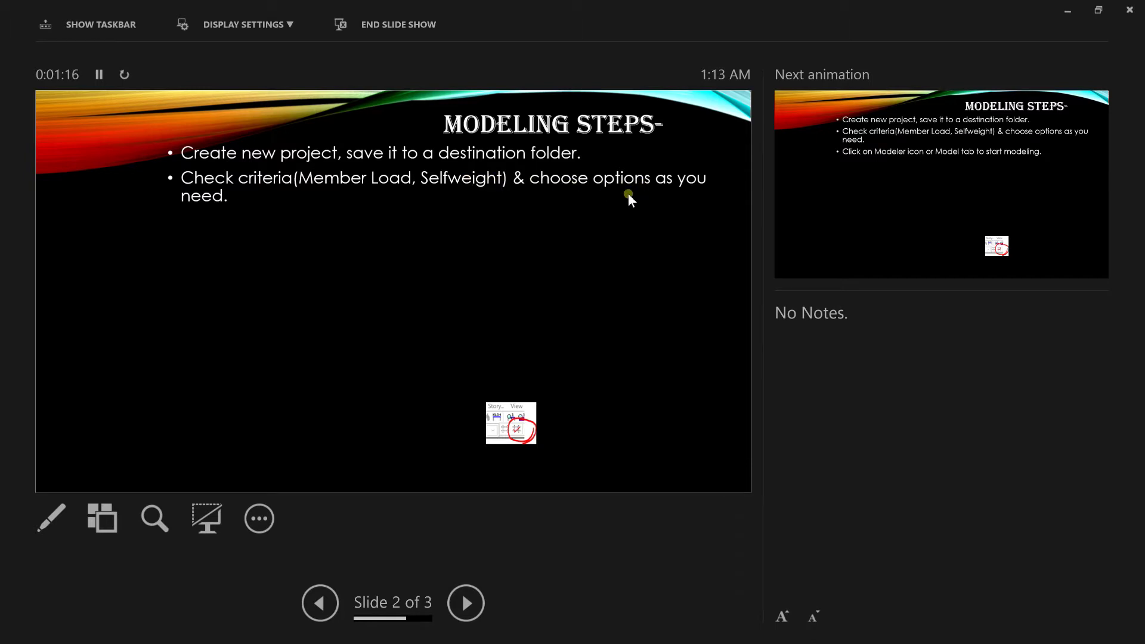
{"action": "left_click", "coordinate": [1067, 11]}
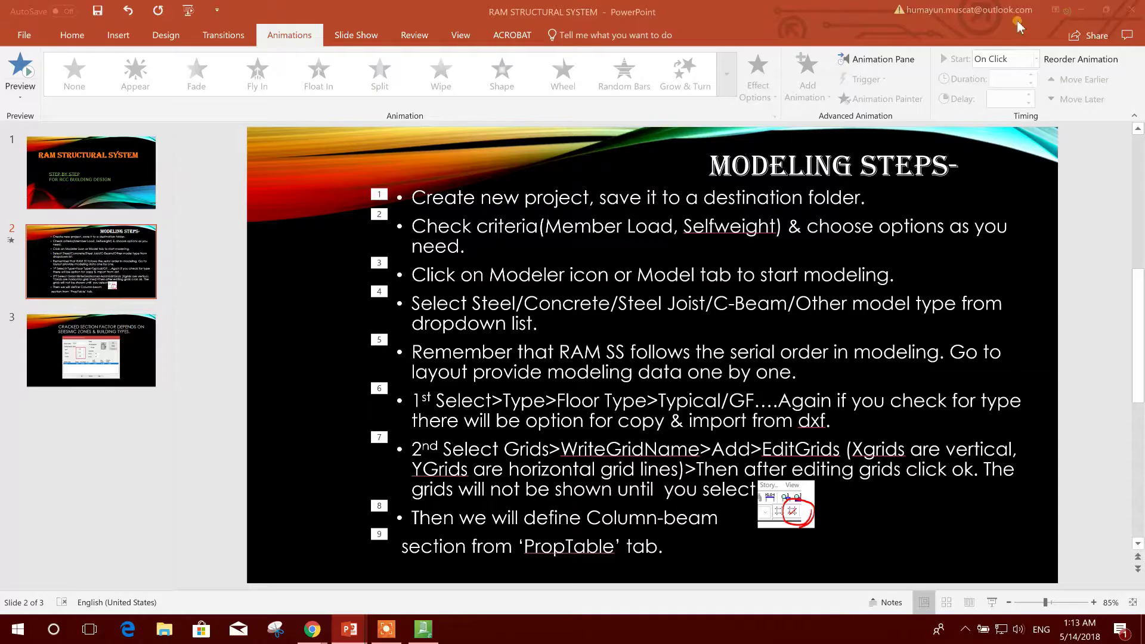
{"action": "left_click", "coordinate": [422, 628]}
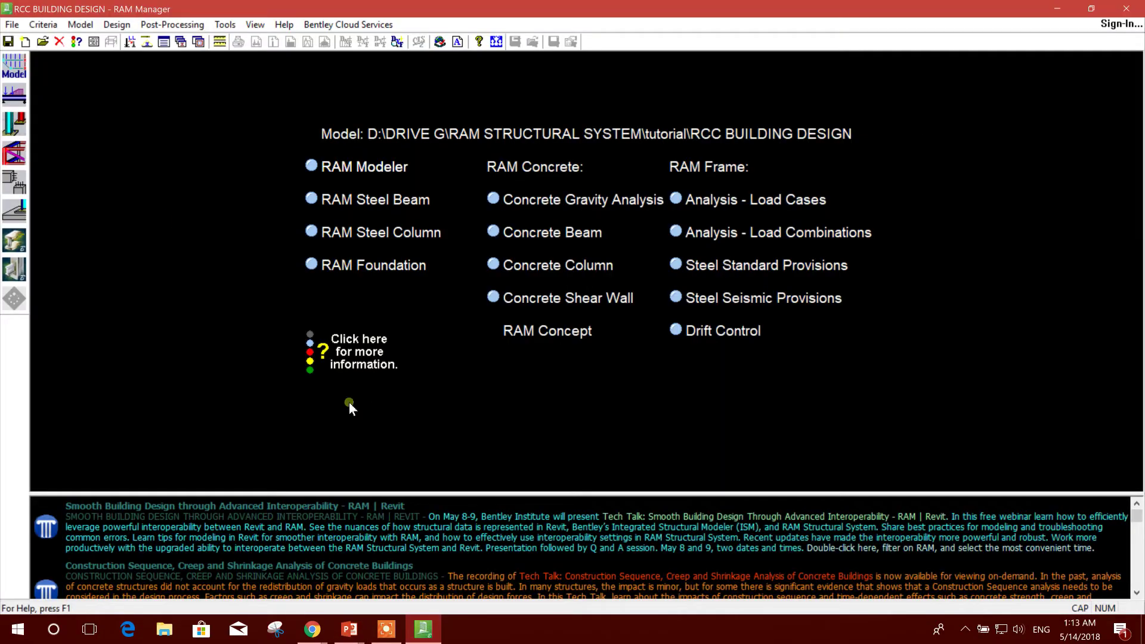
{"action": "left_click", "coordinate": [50, 26]}
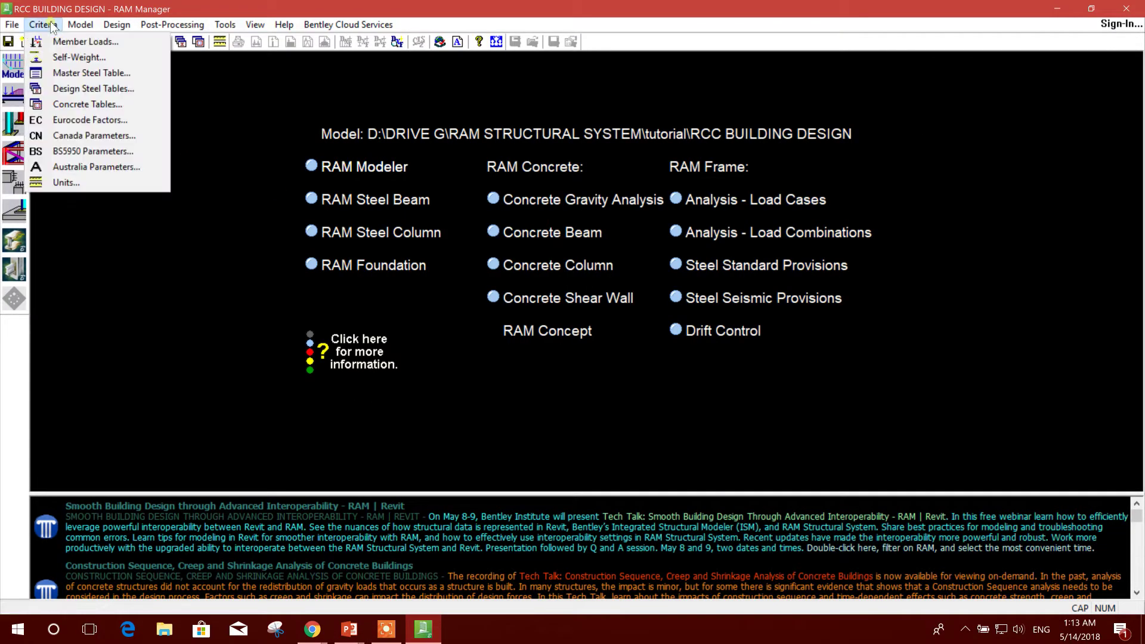
{"action": "left_click", "coordinate": [75, 41]}
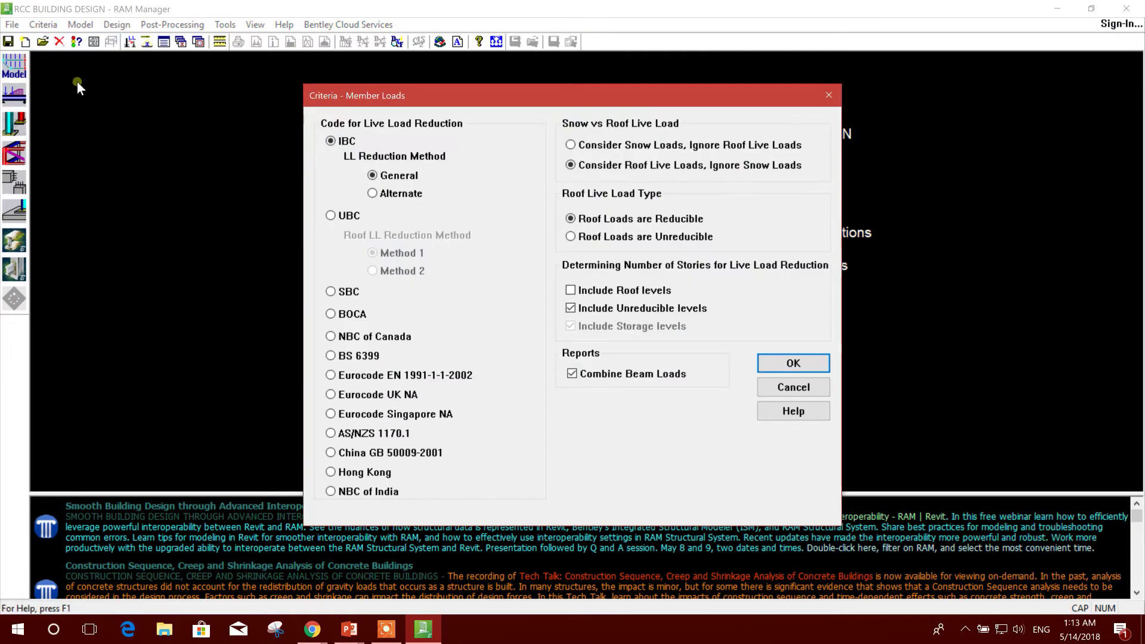
{"action": "left_click_drag", "start_coordinate": [438, 96], "coordinate": [417, 65]}
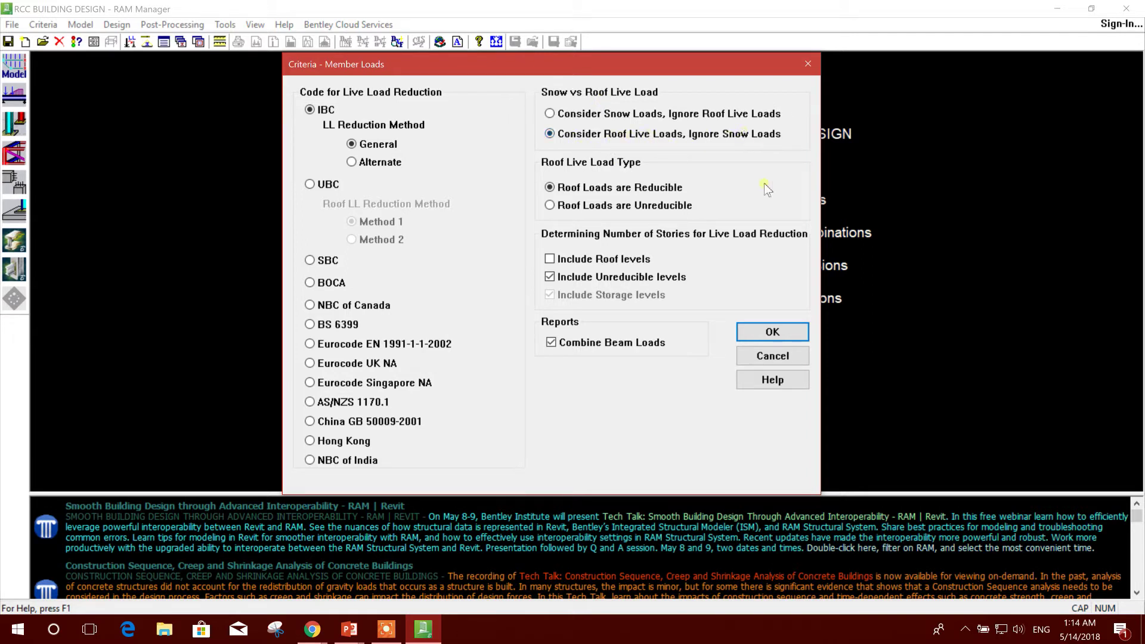
{"action": "left_click_drag", "start_coordinate": [663, 67], "coordinate": [670, 47]}
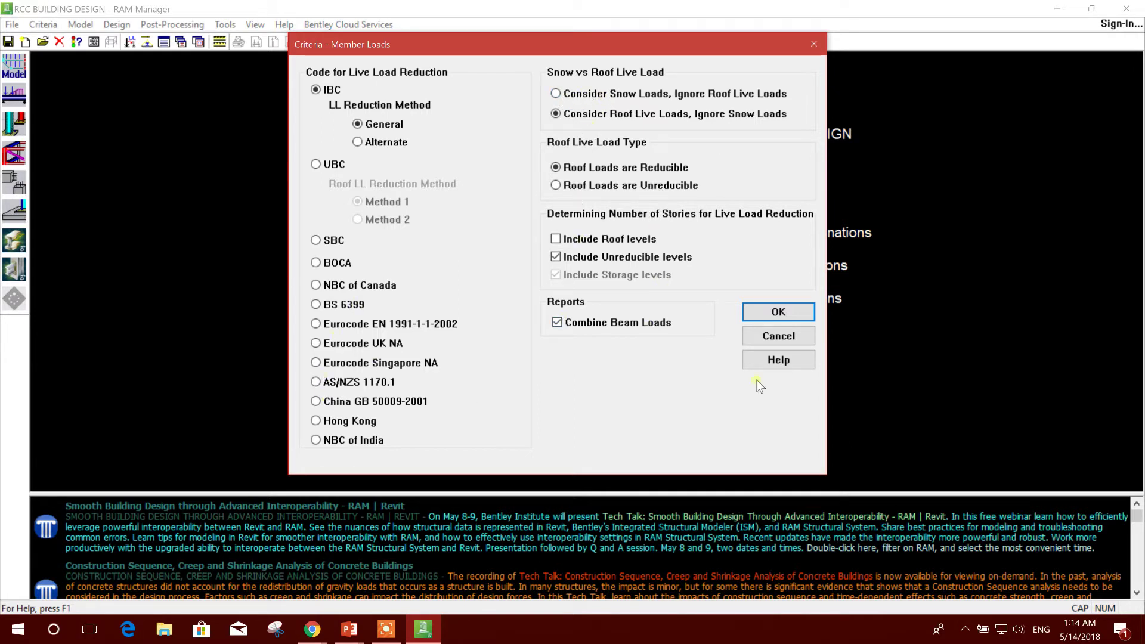
{"action": "left_click_drag", "start_coordinate": [636, 45], "coordinate": [602, 64]}
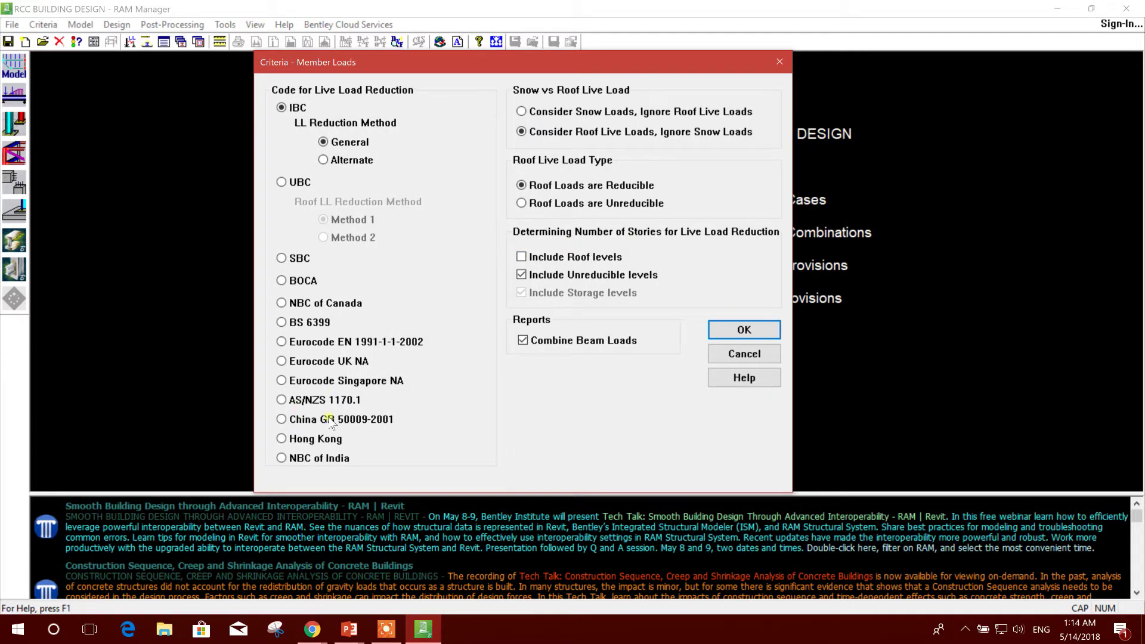
{"action": "left_click_drag", "start_coordinate": [514, 65], "coordinate": [516, 93]}
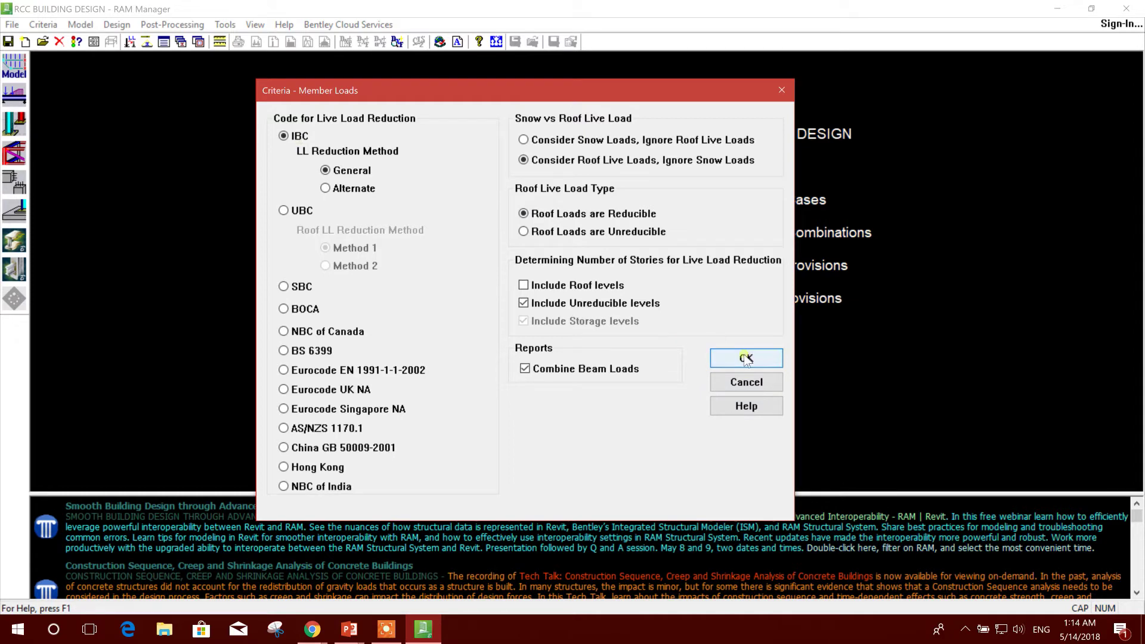
{"action": "left_click", "coordinate": [746, 359]}
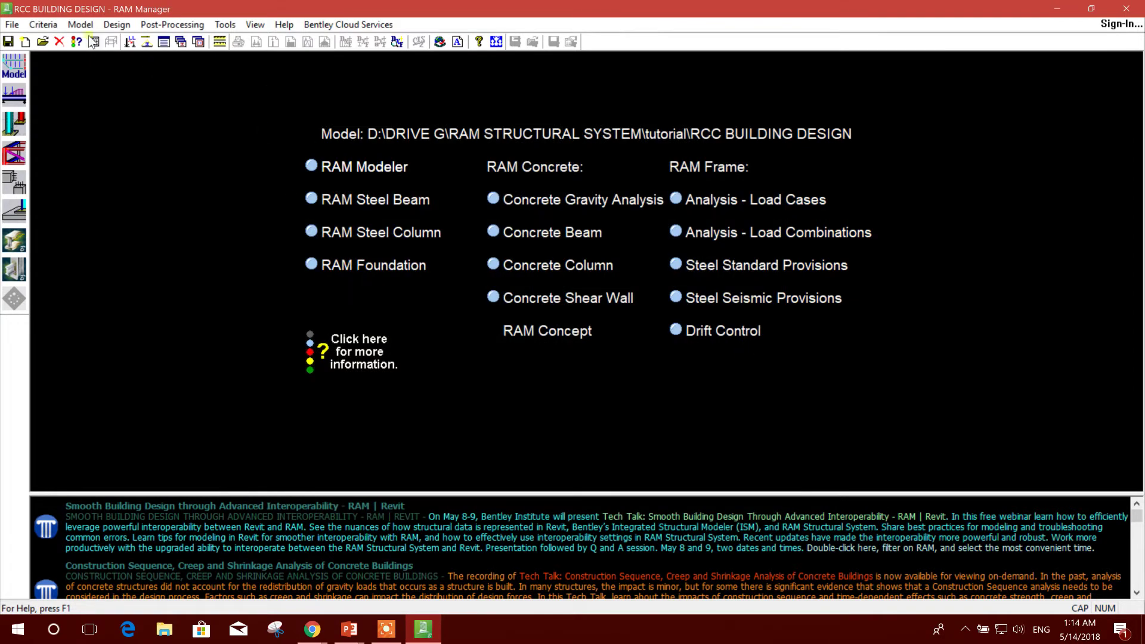
{"action": "left_click", "coordinate": [42, 24]}
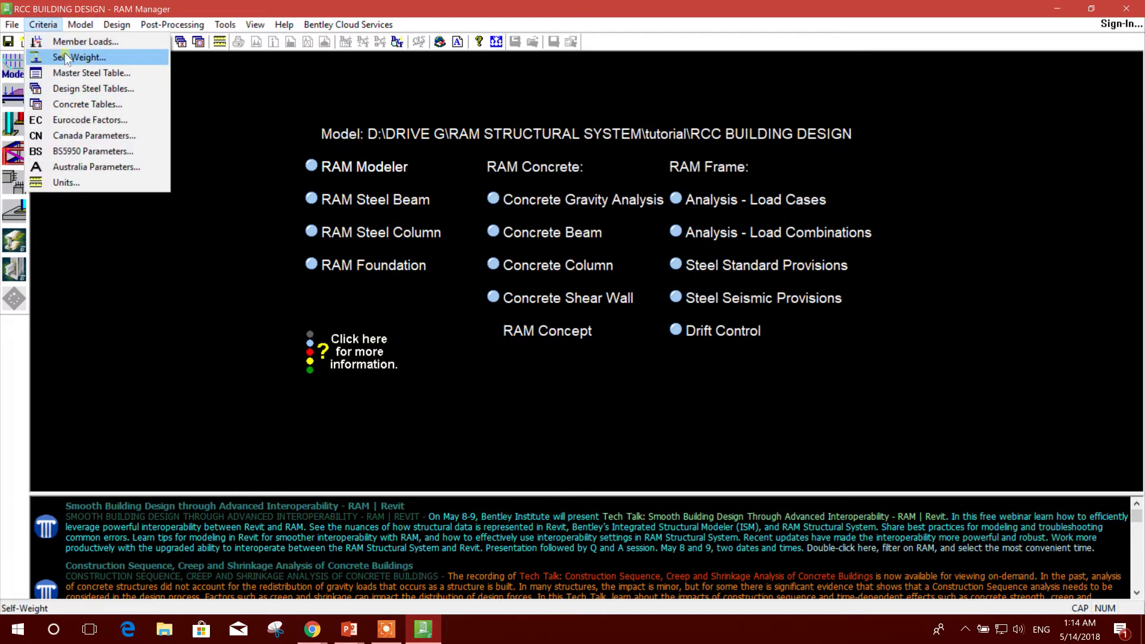
{"action": "left_click", "coordinate": [66, 53]}
{"action": "left_click_drag", "start_coordinate": [471, 162], "coordinate": [440, 144]}
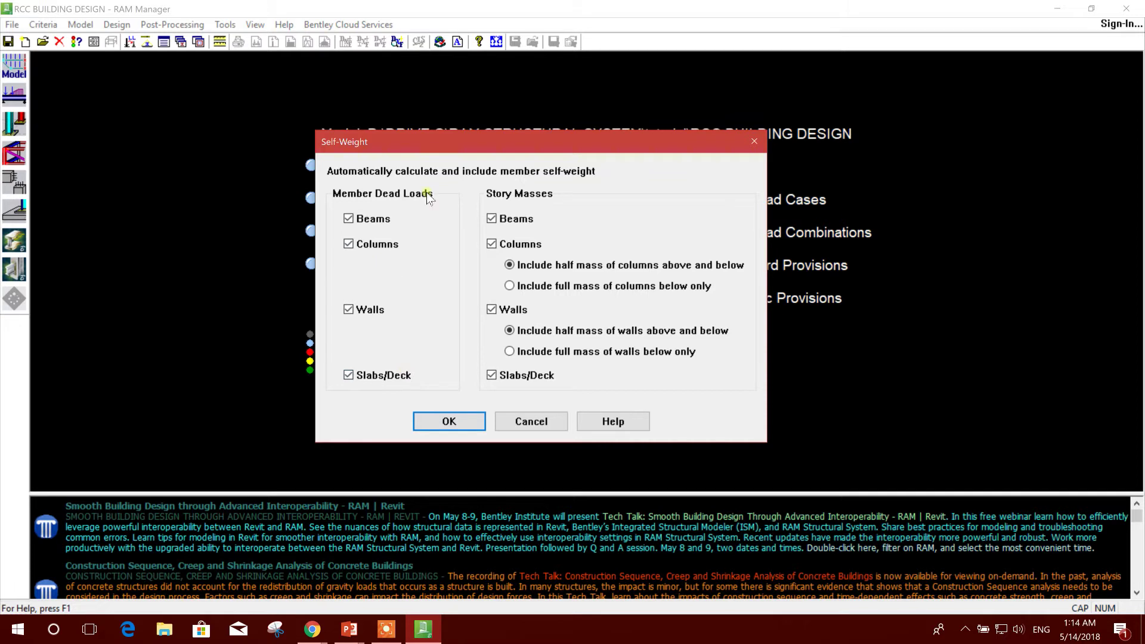
{"action": "left_click_drag", "start_coordinate": [454, 149], "coordinate": [478, 143]}
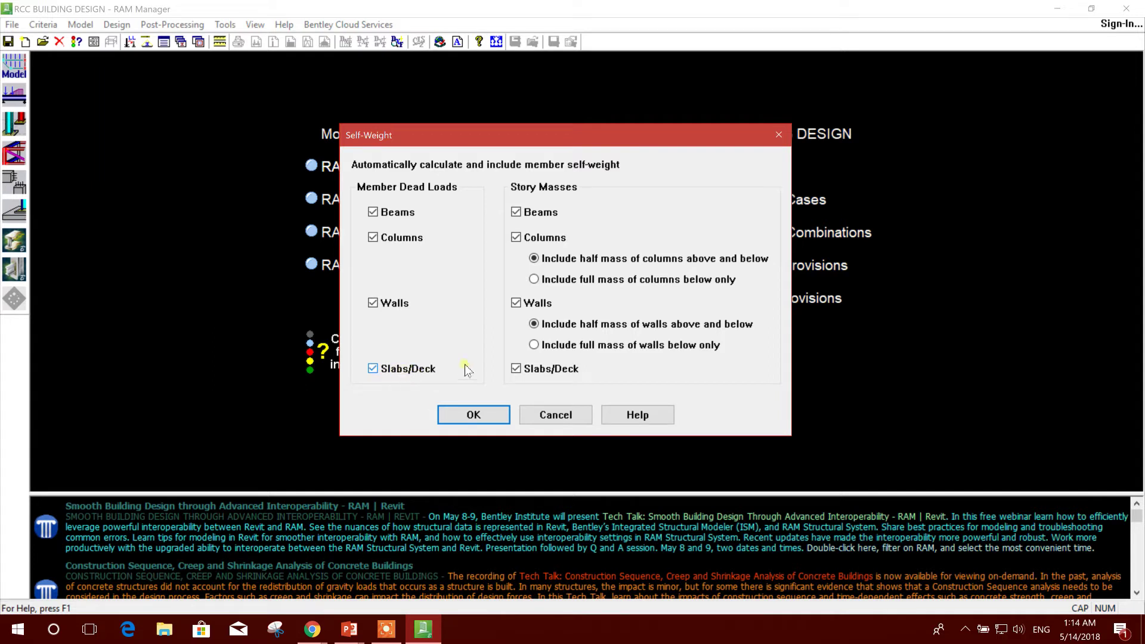
{"action": "left_click", "coordinate": [374, 369]}
{"action": "left_click_drag", "start_coordinate": [434, 137], "coordinate": [443, 100]}
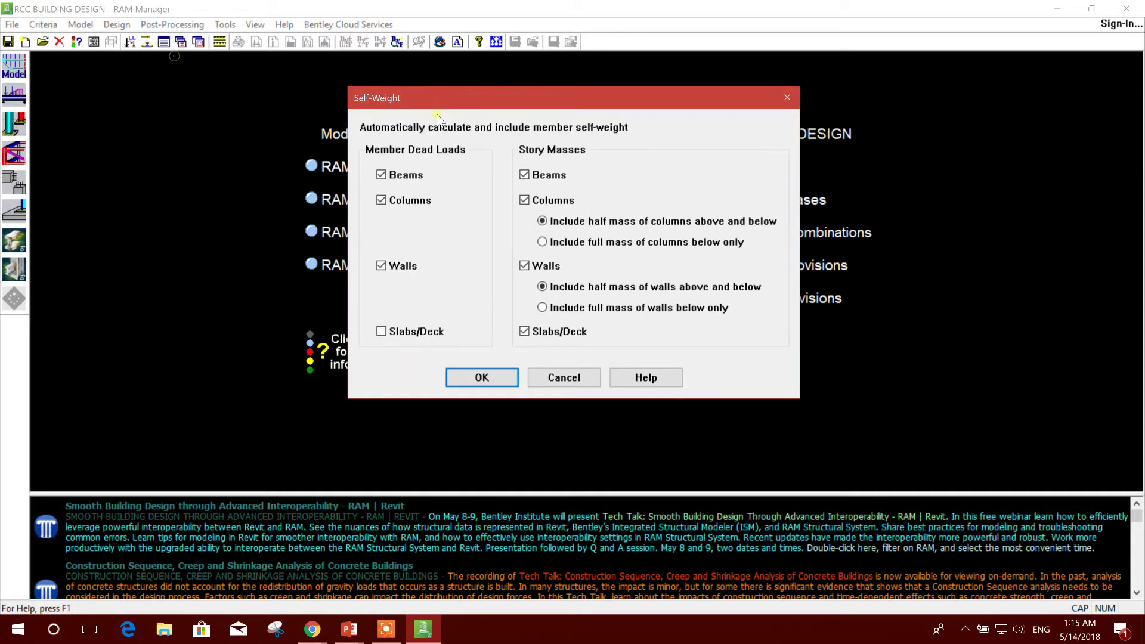
{"action": "left_click", "coordinate": [381, 331]}
{"action": "left_click_drag", "start_coordinate": [468, 111], "coordinate": [447, 126]}
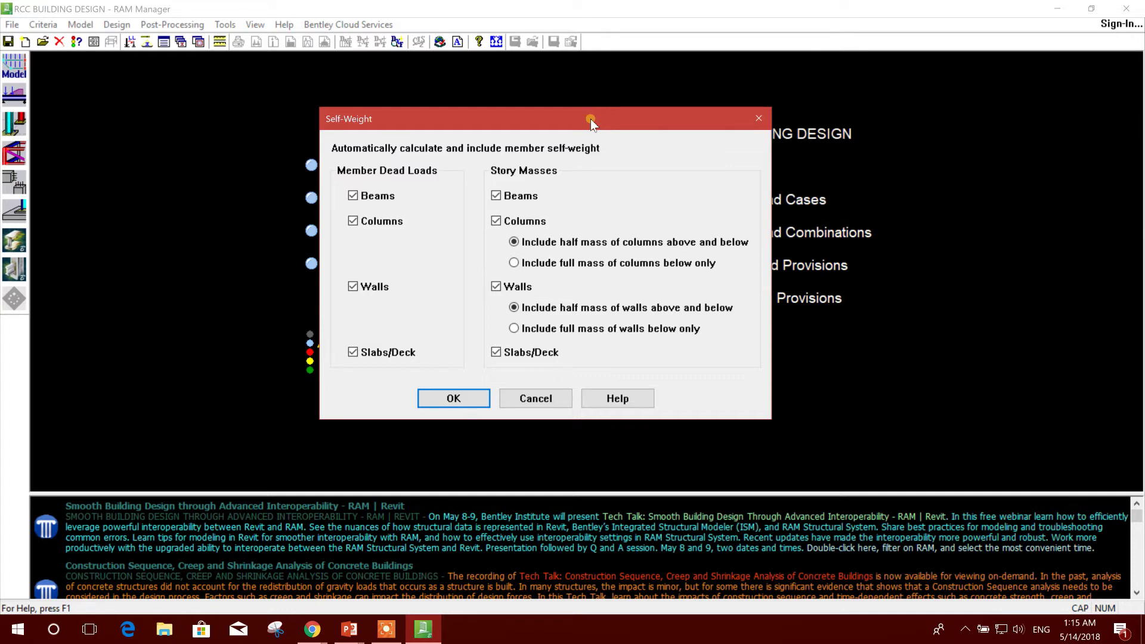
{"action": "left_click_drag", "start_coordinate": [590, 119], "coordinate": [615, 118]}
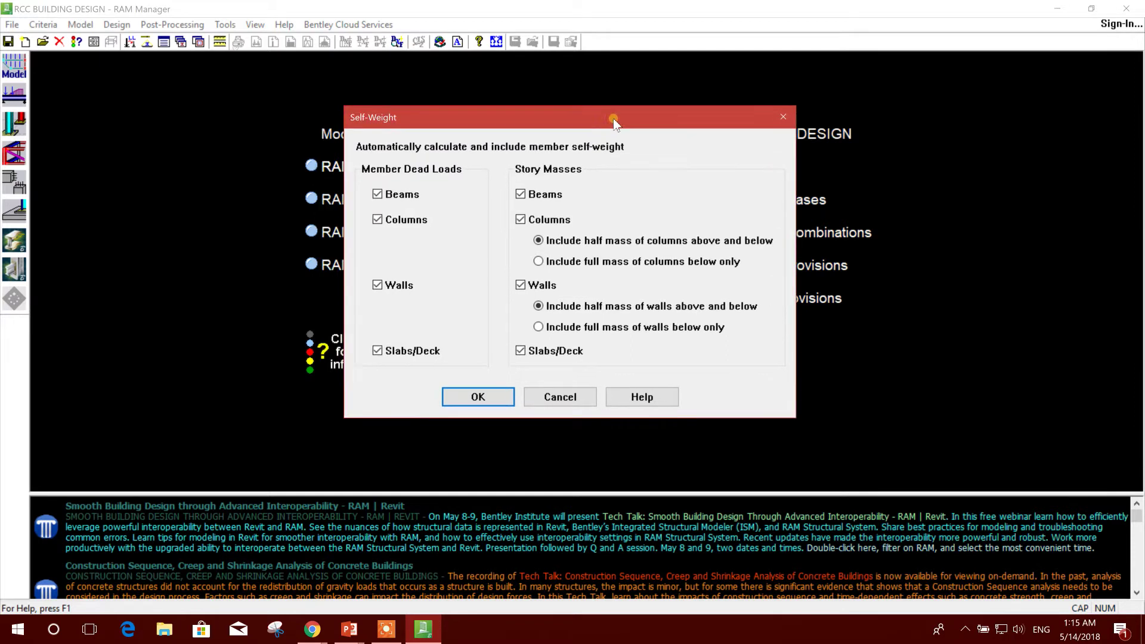
{"action": "left_click", "coordinate": [478, 398]}
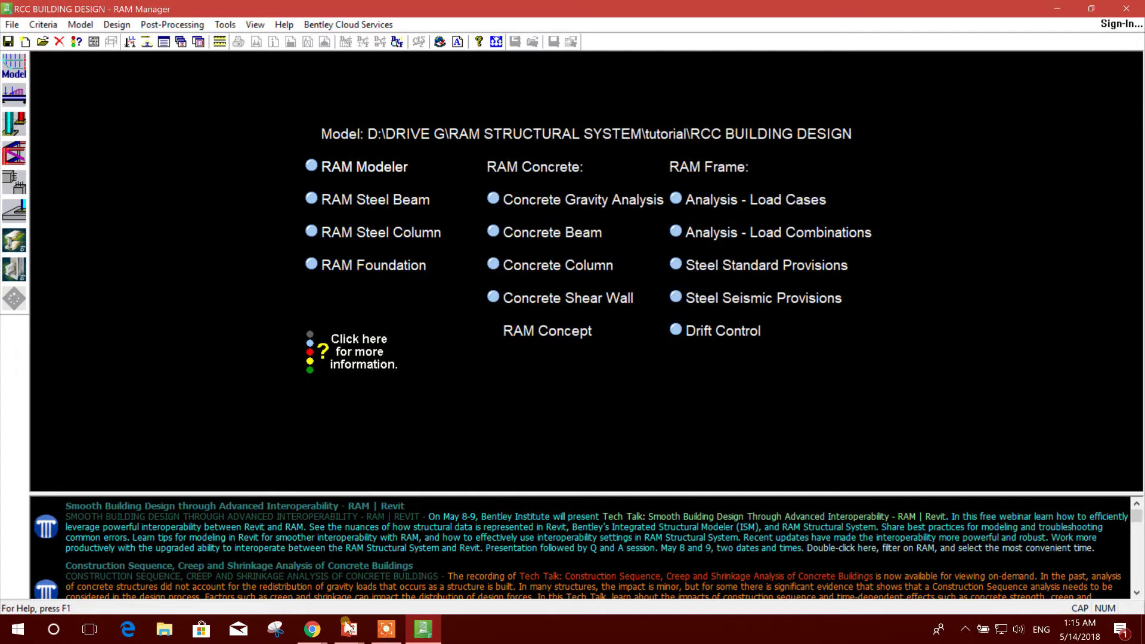
Reveal the next modeling step in Presenter View, then launch building modeling from RAM Manager.
{"action": "mouse_move", "coordinate": [347, 635]}
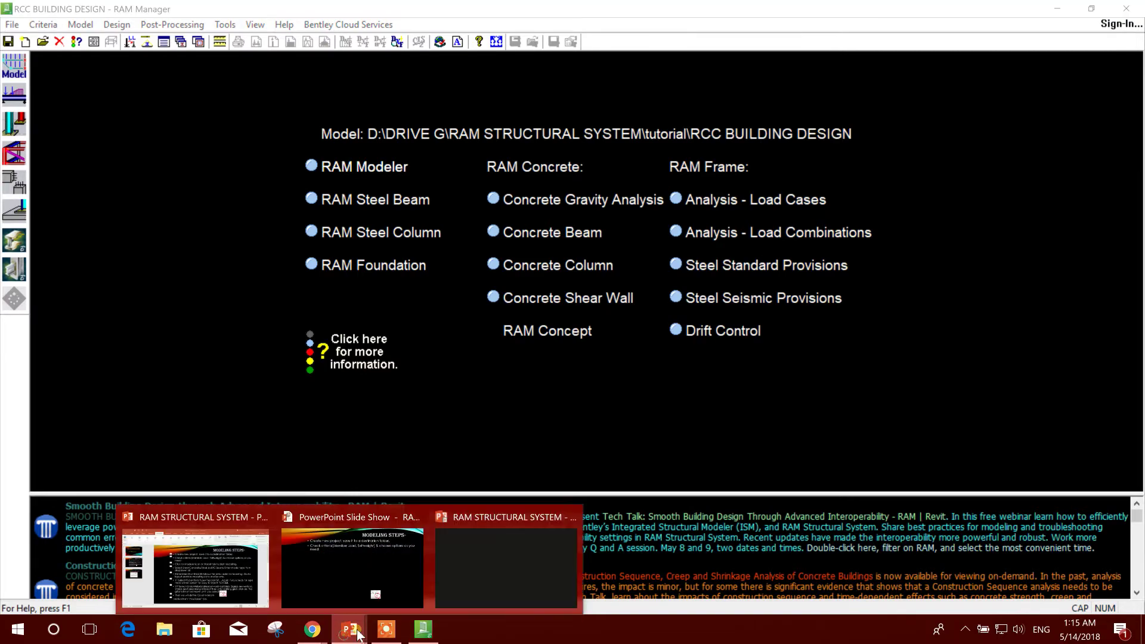
{"action": "left_click", "coordinate": [511, 590]}
{"action": "left_click", "coordinate": [413, 288]}
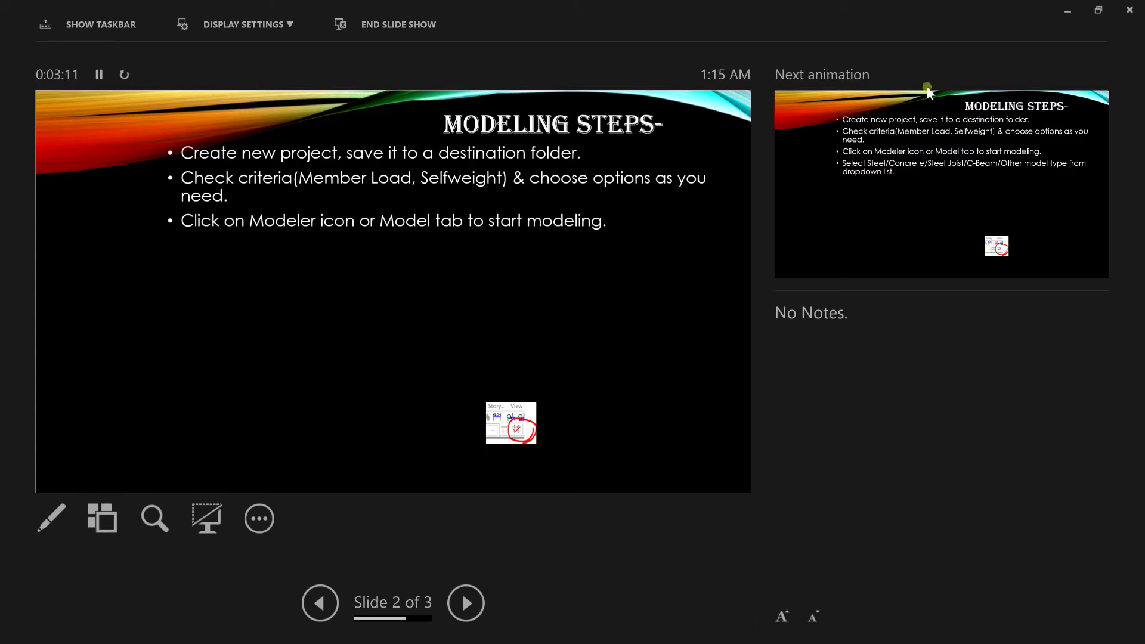
{"action": "left_click", "coordinate": [1067, 11]}
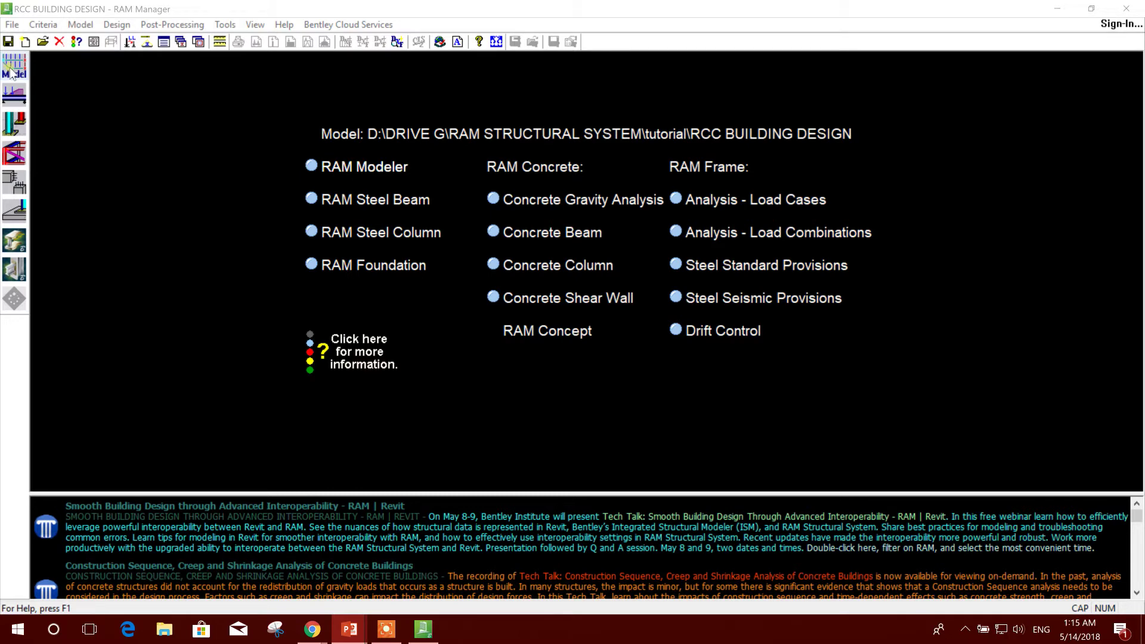
{"action": "left_click", "coordinate": [90, 26]}
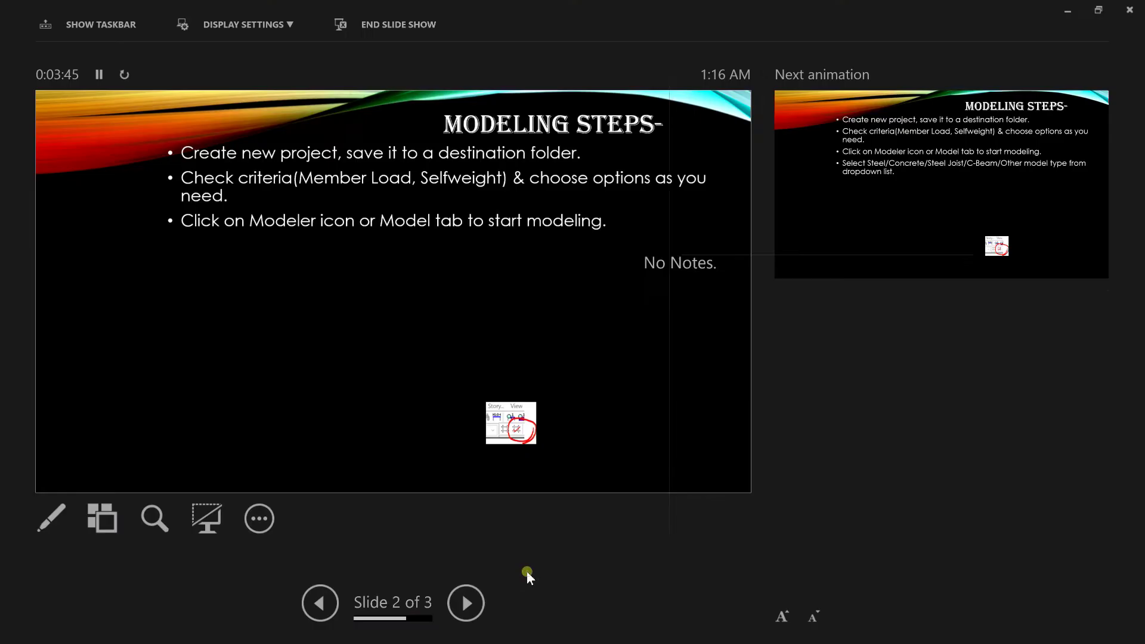
Reveal the model-type and serial-order bullets, then set the model material to Concrete.
{"action": "left_click", "coordinate": [415, 284]}
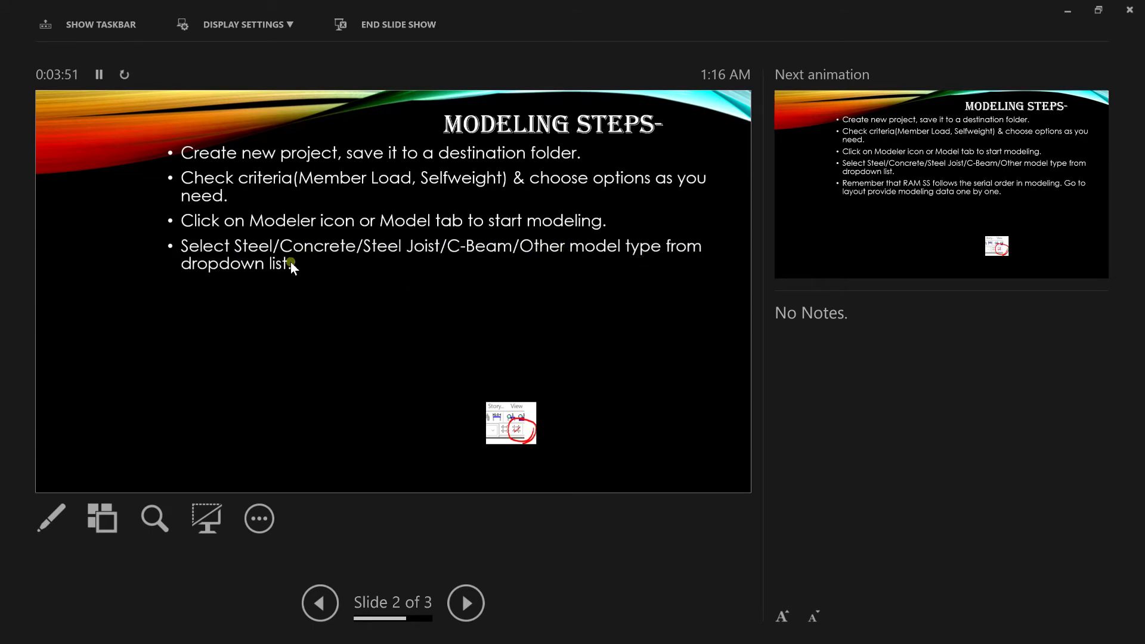
{"action": "left_click", "coordinate": [234, 272]}
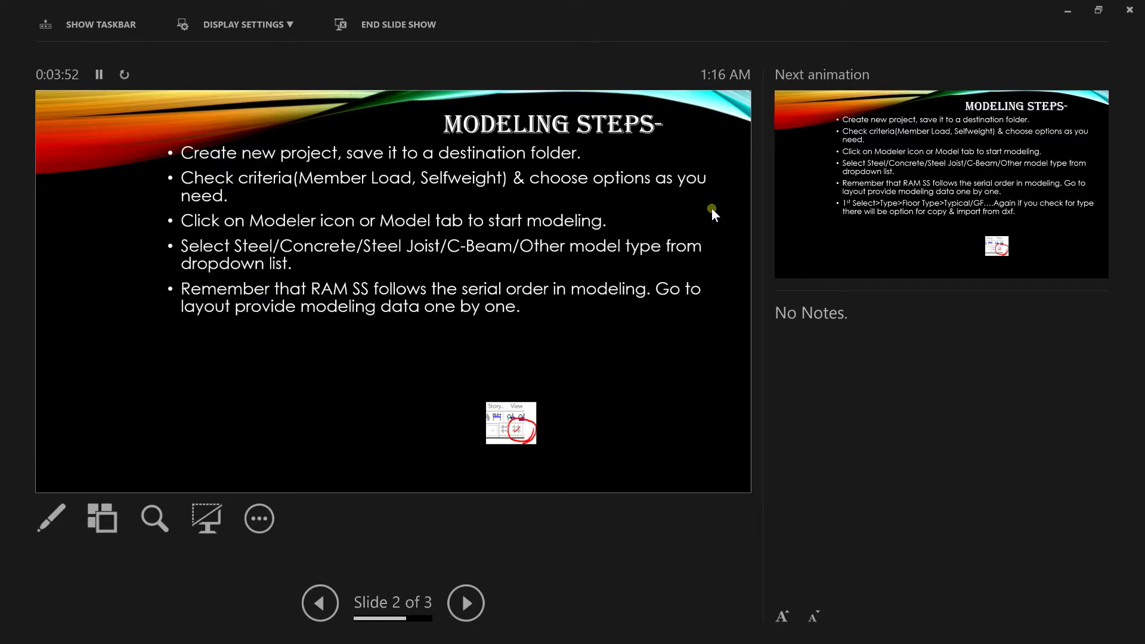
{"action": "left_click", "coordinate": [1067, 10]}
{"action": "left_click", "coordinate": [89, 62]}
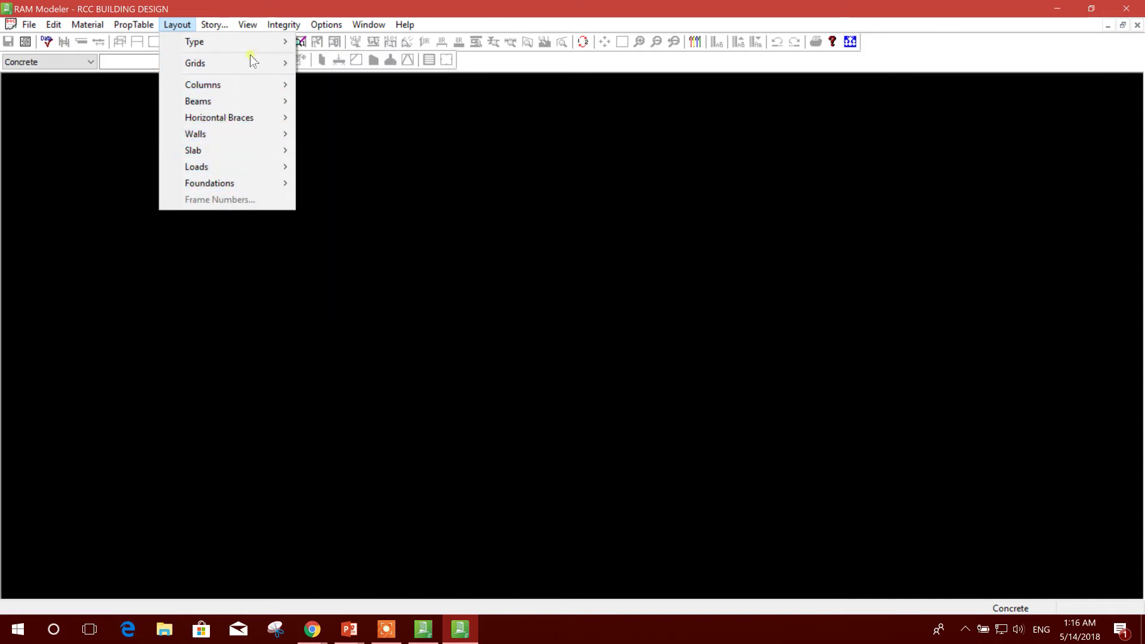
Add a layout floor type named TYPICAL via Layout > Type > Select.
{"action": "mouse_move", "coordinate": [245, 46]}
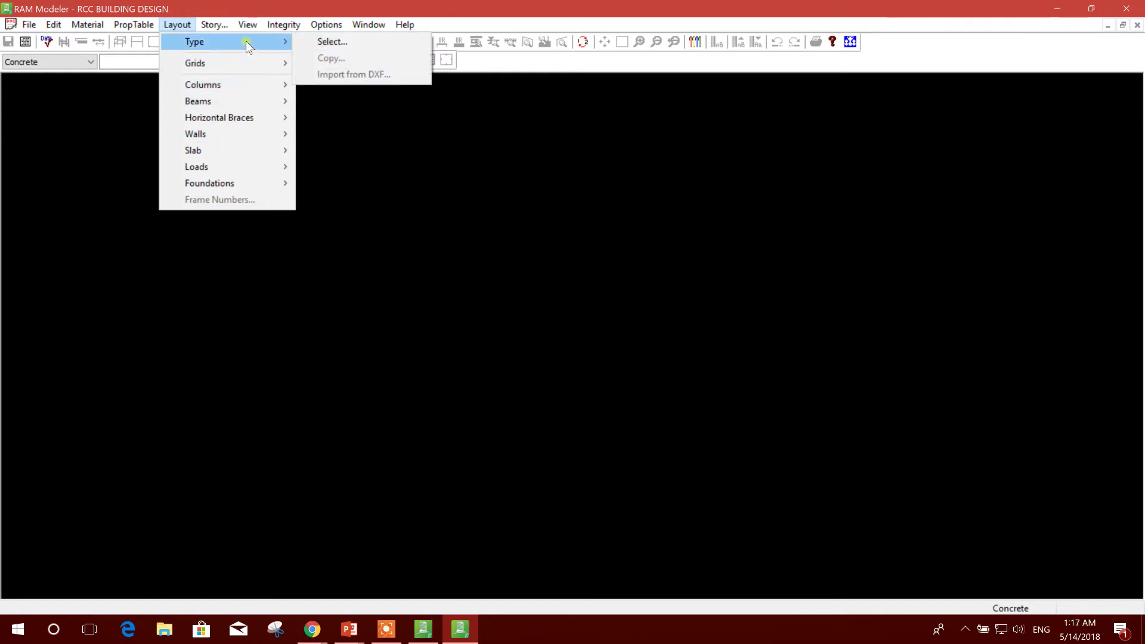
{"action": "left_click", "coordinate": [331, 42]}
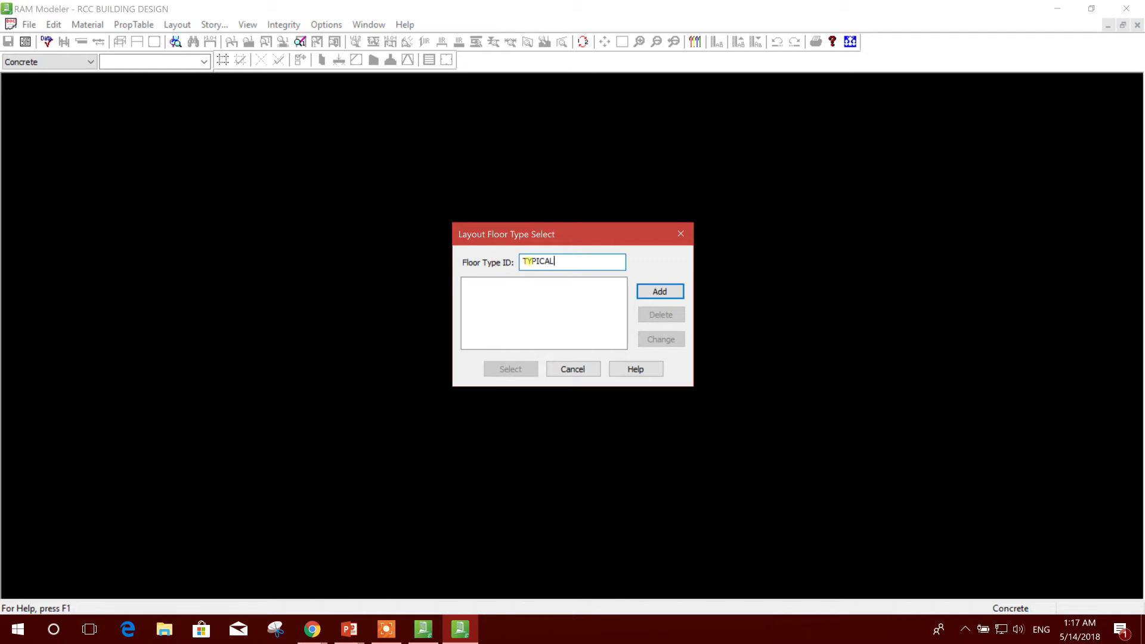
{"action": "left_click", "coordinate": [660, 291]}
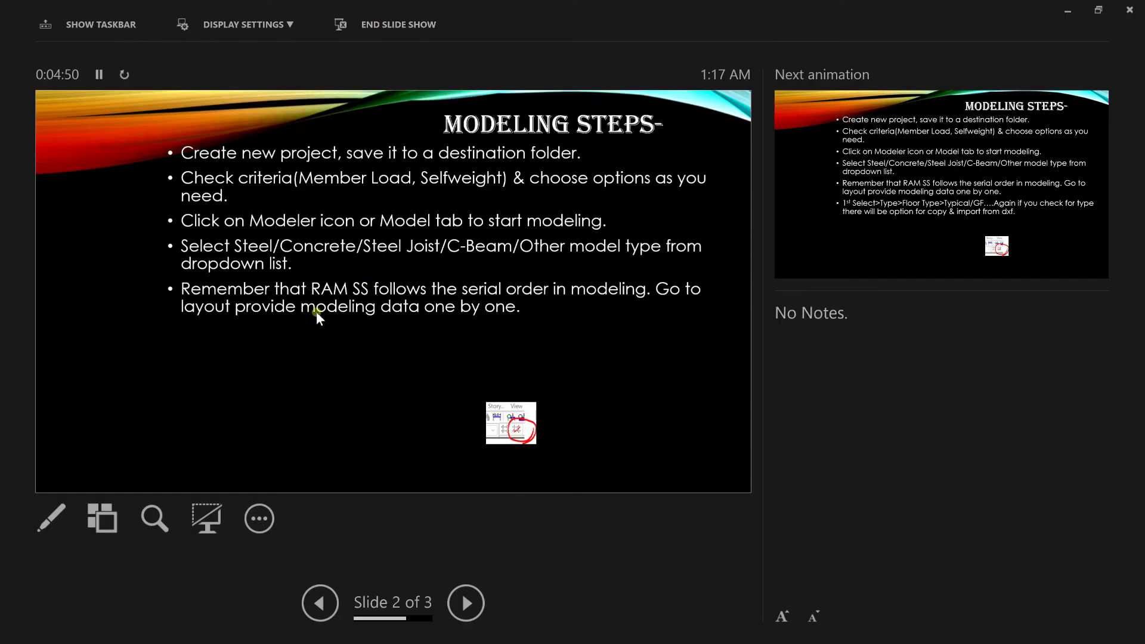
Reveal the slide bullet about selecting the Typical floor type.
{"action": "left_click", "coordinate": [555, 320]}
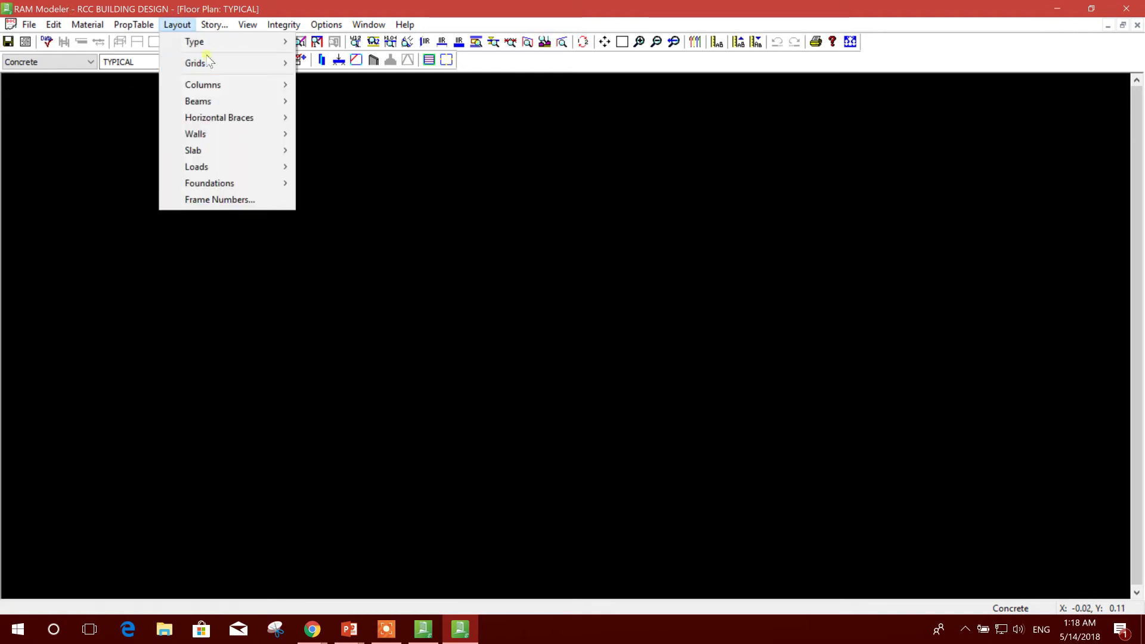
Reveal the slide bullet about defining grids and leave the slide show.
{"action": "mouse_move", "coordinate": [178, 24]}
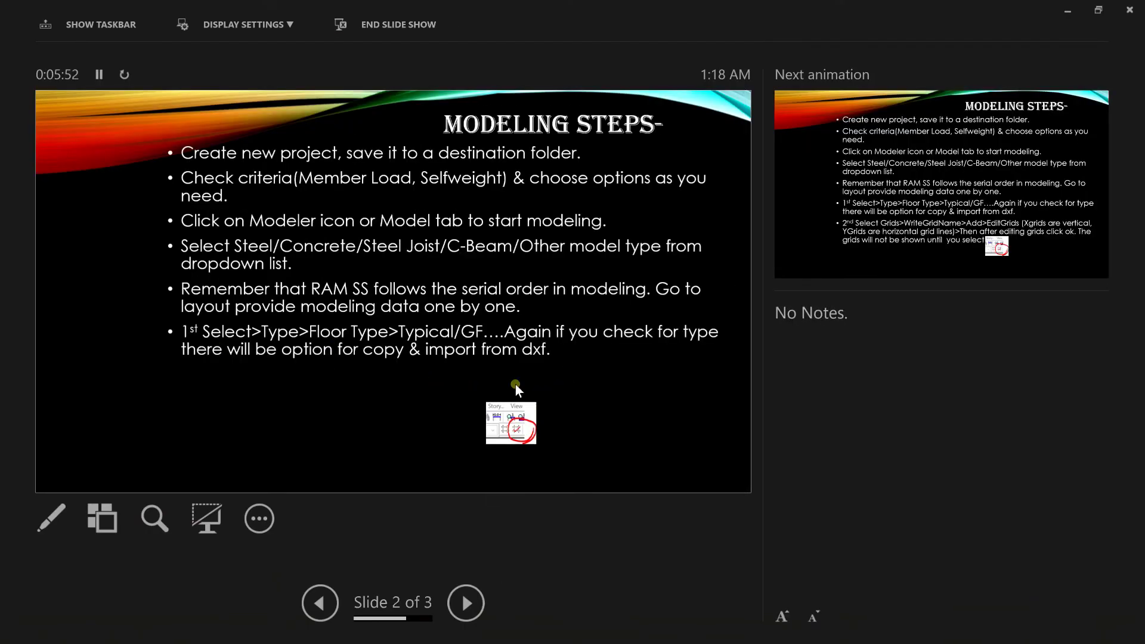
{"action": "left_click", "coordinate": [515, 386]}
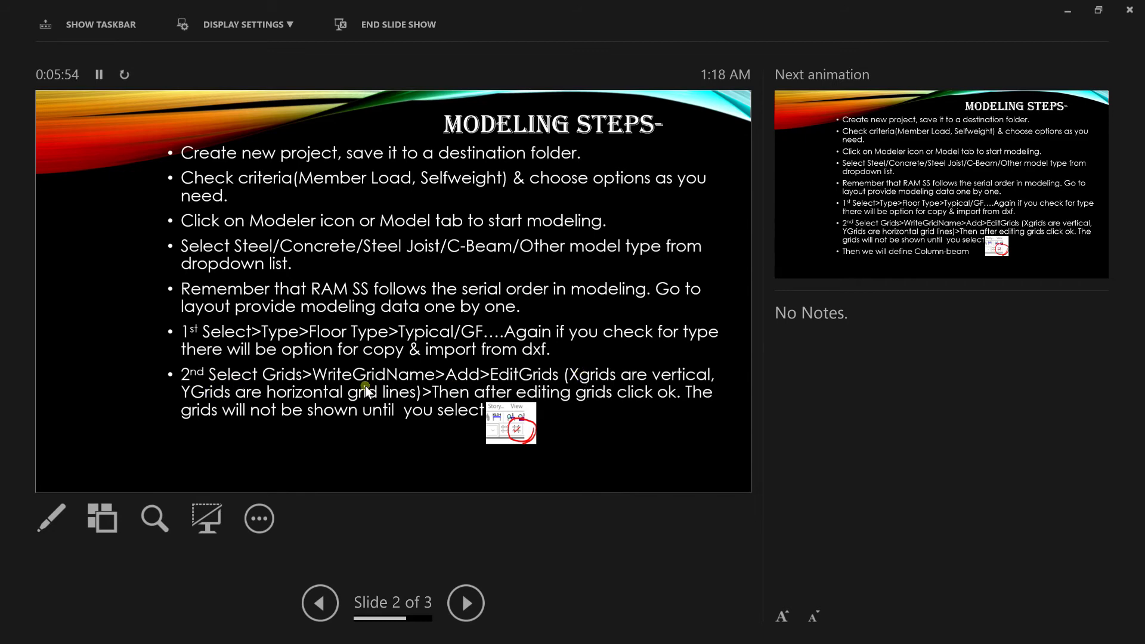
{"action": "left_click", "coordinate": [1068, 12]}
Close Story Data unchanged and open the Layout > Grids Create/Edit dialog.
{"action": "left_click", "coordinate": [214, 25]}
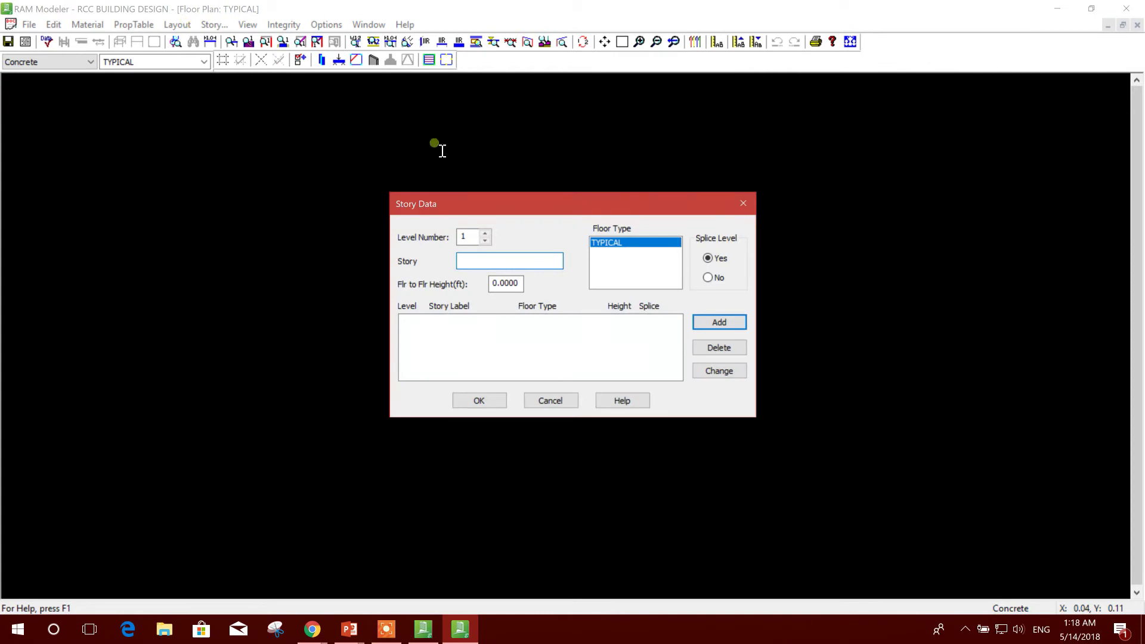
{"action": "left_click", "coordinate": [550, 400]}
{"action": "left_click", "coordinate": [177, 25]}
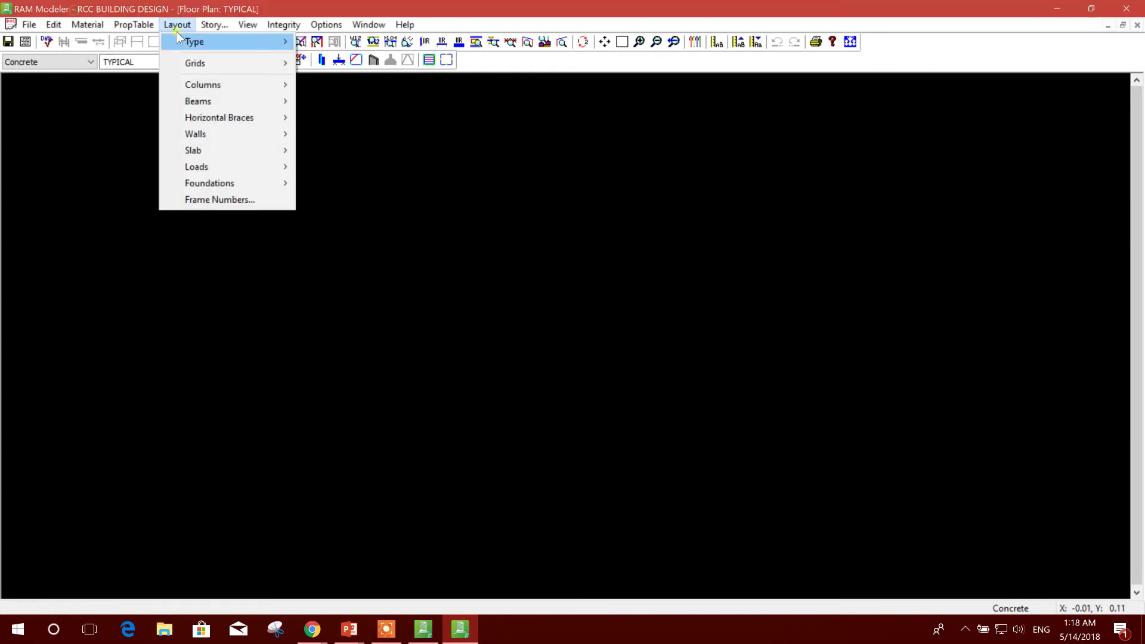
{"action": "mouse_move", "coordinate": [212, 65]}
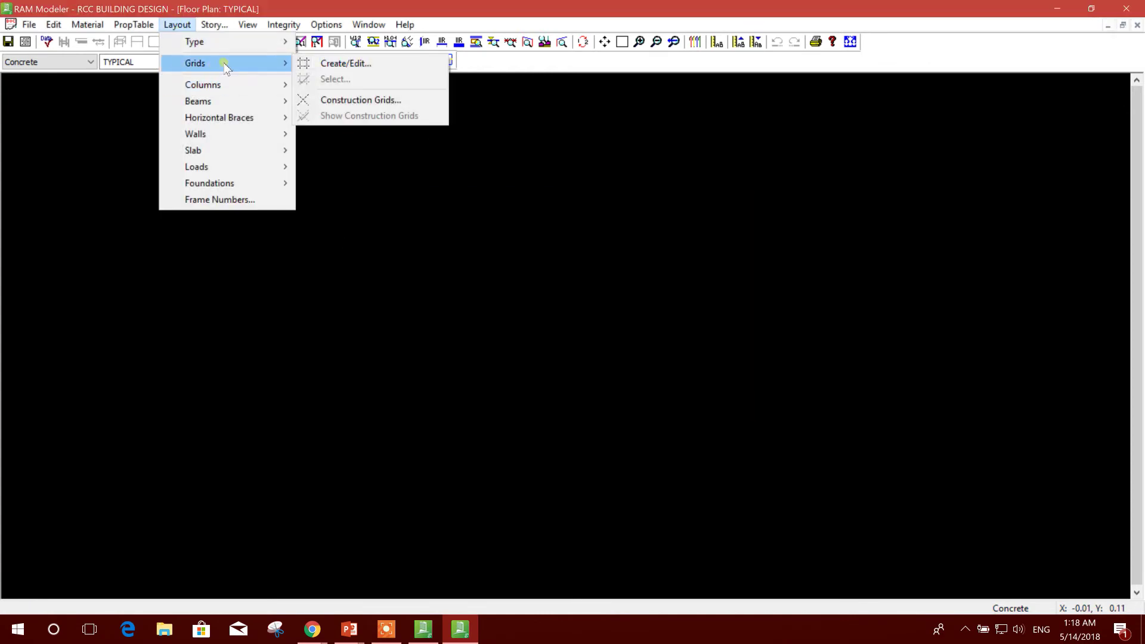
{"action": "left_click", "coordinate": [364, 65]}
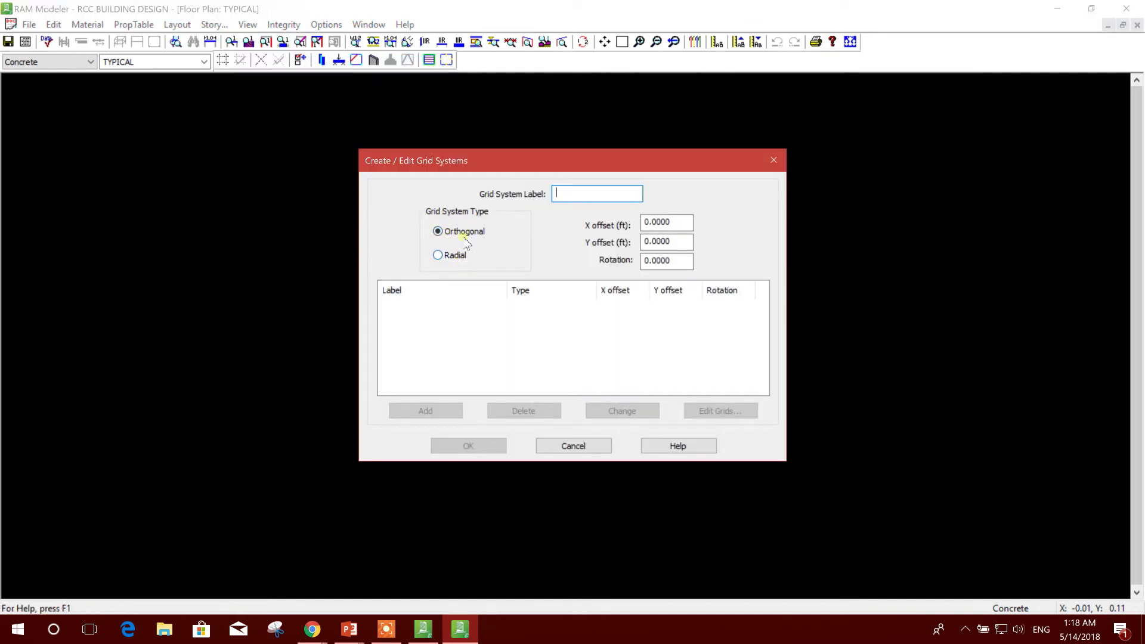
Add an orthogonal grid system labelled ORTHO and open its grid line editor.
{"action": "left_click", "coordinate": [458, 261]}
{"action": "left_click", "coordinate": [462, 232]}
{"action": "left_click", "coordinate": [567, 193]}
{"action": "type", "text": "ORTHO"}
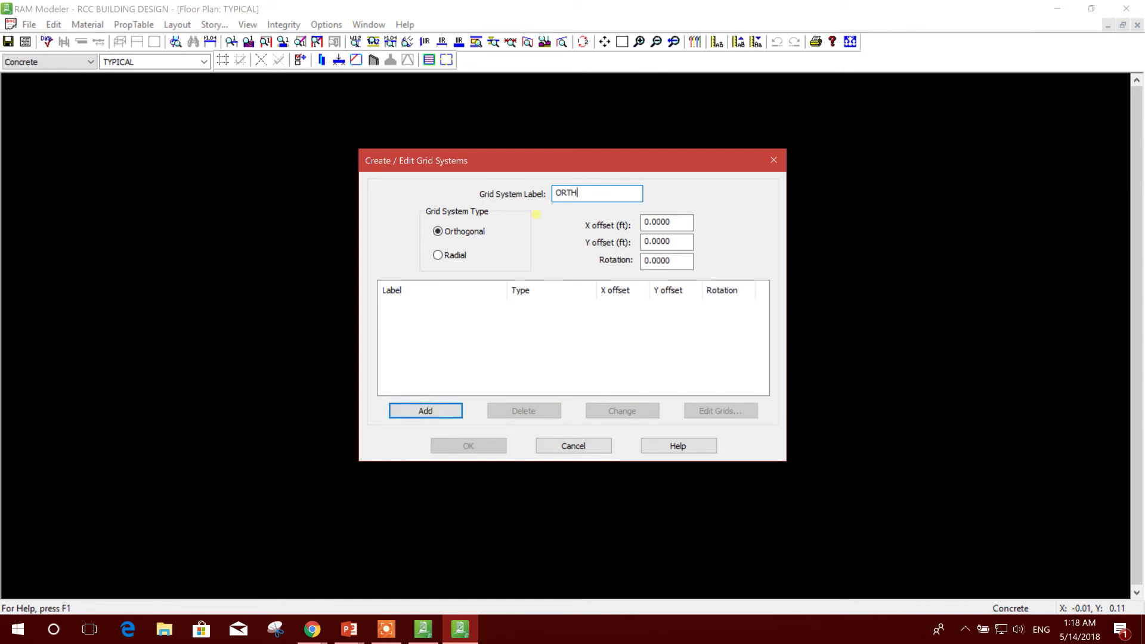
{"action": "left_click", "coordinate": [452, 411]}
{"action": "left_click", "coordinate": [481, 311]}
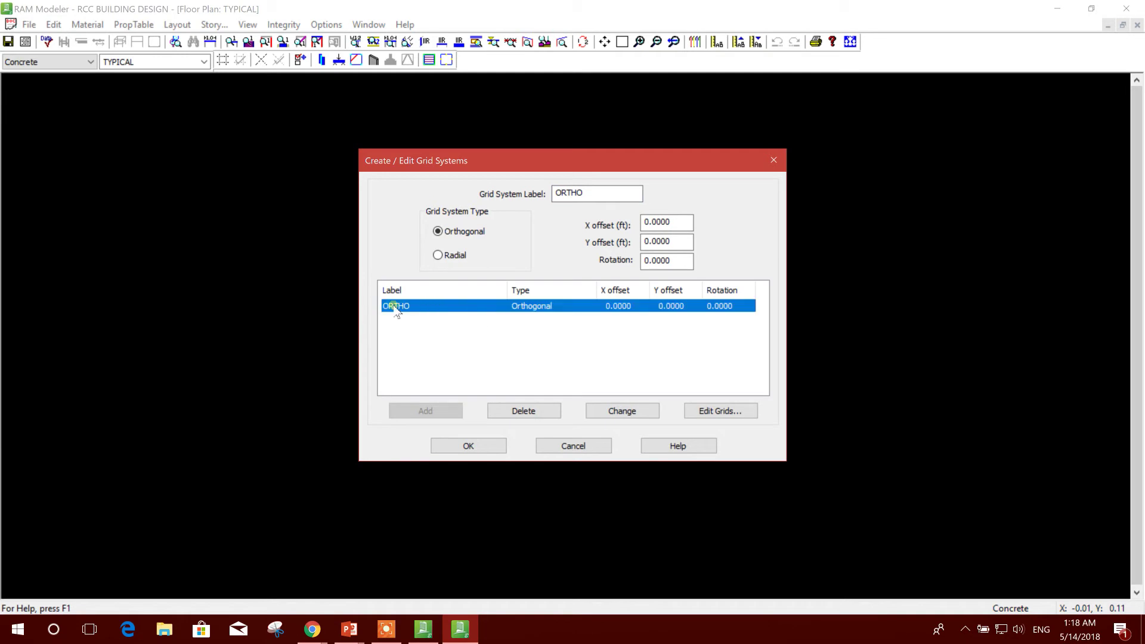
{"action": "left_click", "coordinate": [707, 410]}
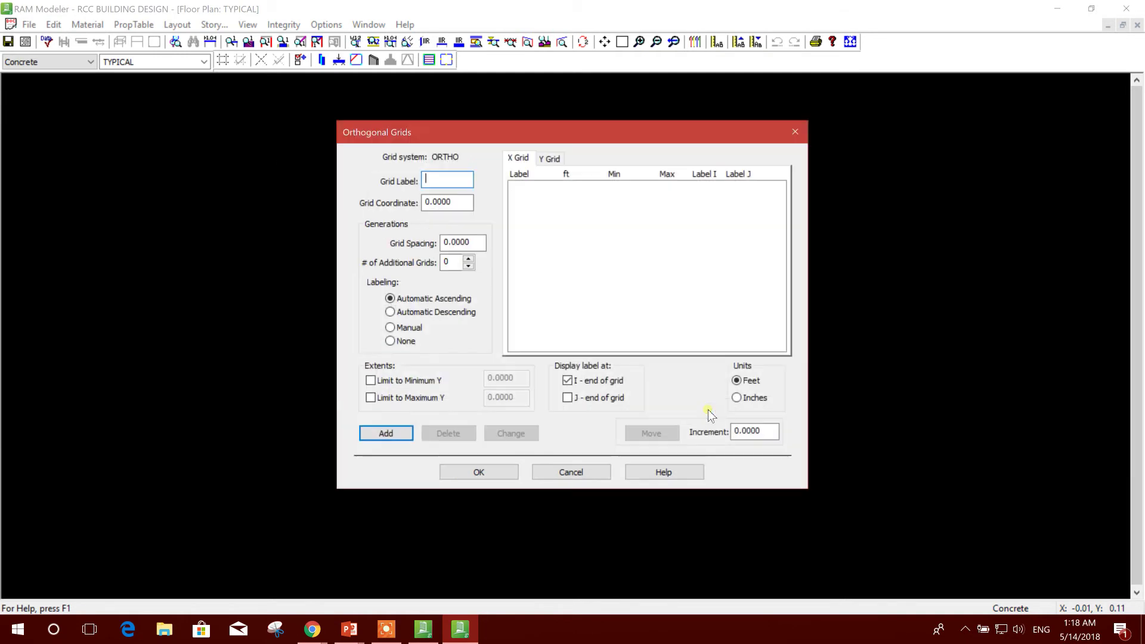
Add X grid A at 0 ft.
{"action": "left_click", "coordinate": [442, 176]}
{"action": "left_click", "coordinate": [135, 90]}
{"action": "left_click", "coordinate": [549, 159]}
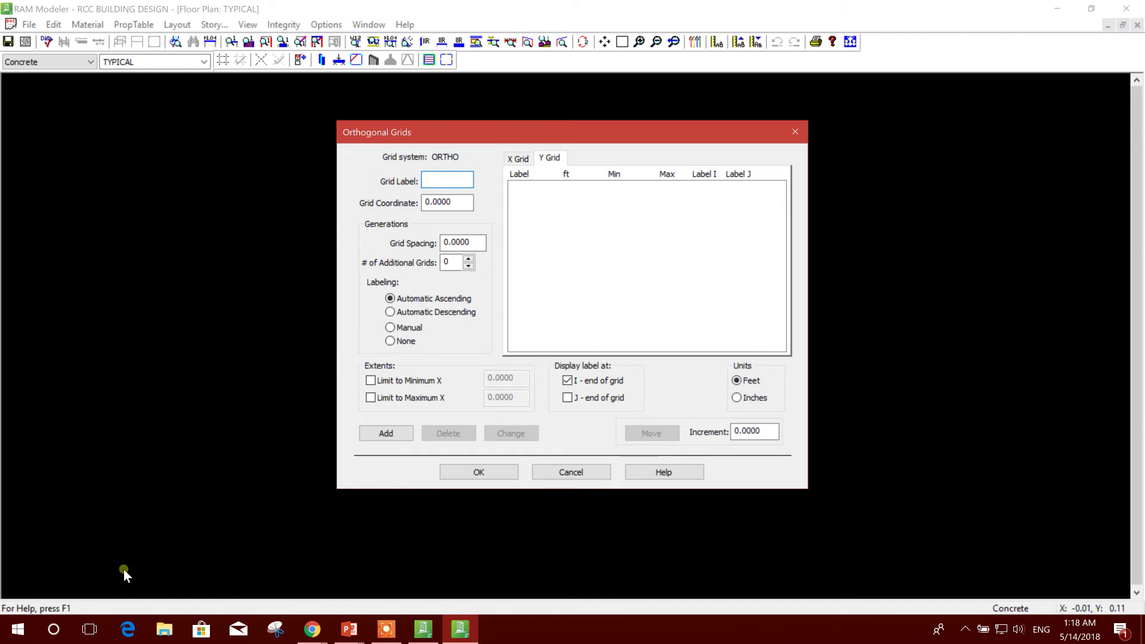
{"action": "left_click", "coordinate": [517, 158]}
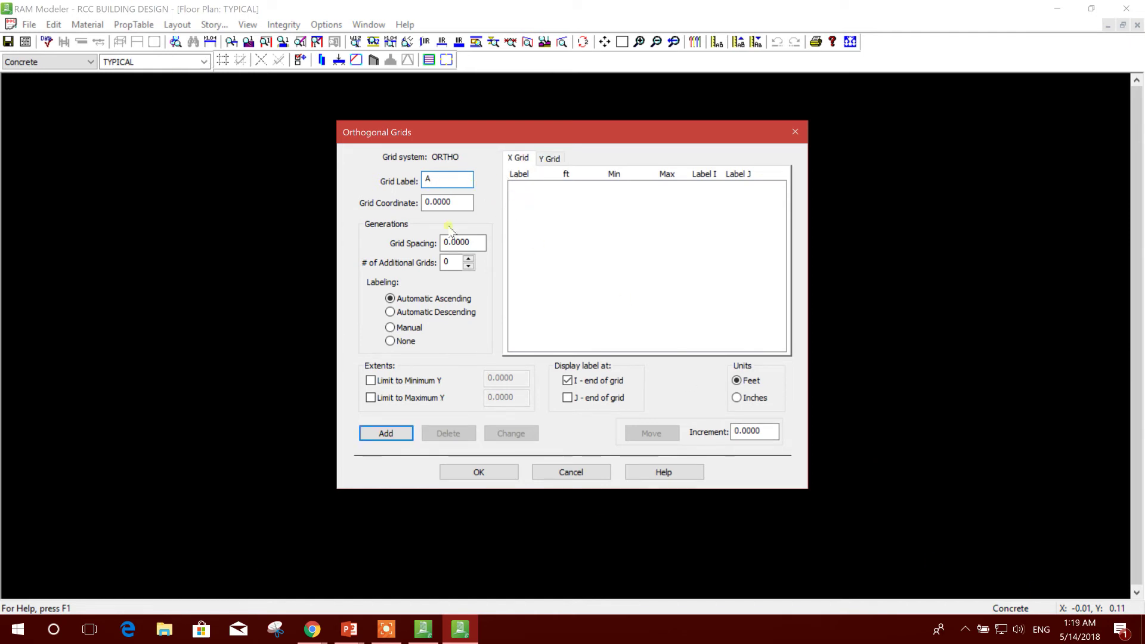
{"action": "left_click", "coordinate": [385, 434]}
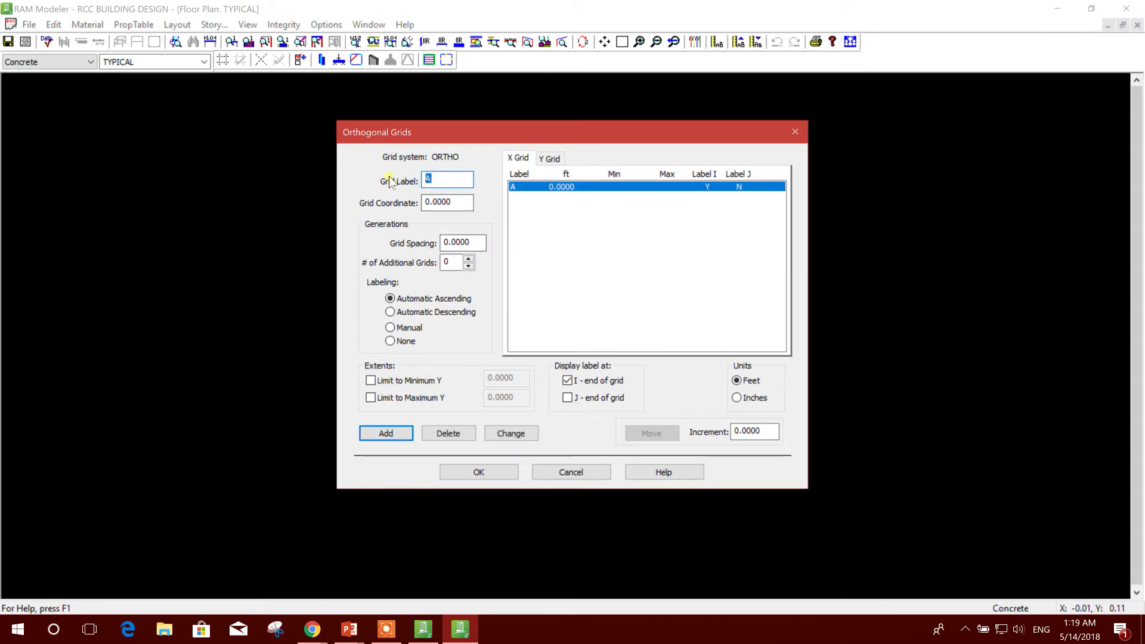
Generate X grids C–F at 16 ft spacing with 4 additional grids.
{"action": "type", "text": "B"}
{"action": "left_click", "coordinate": [453, 203]}
{"action": "double_click", "coordinate": [469, 246]}
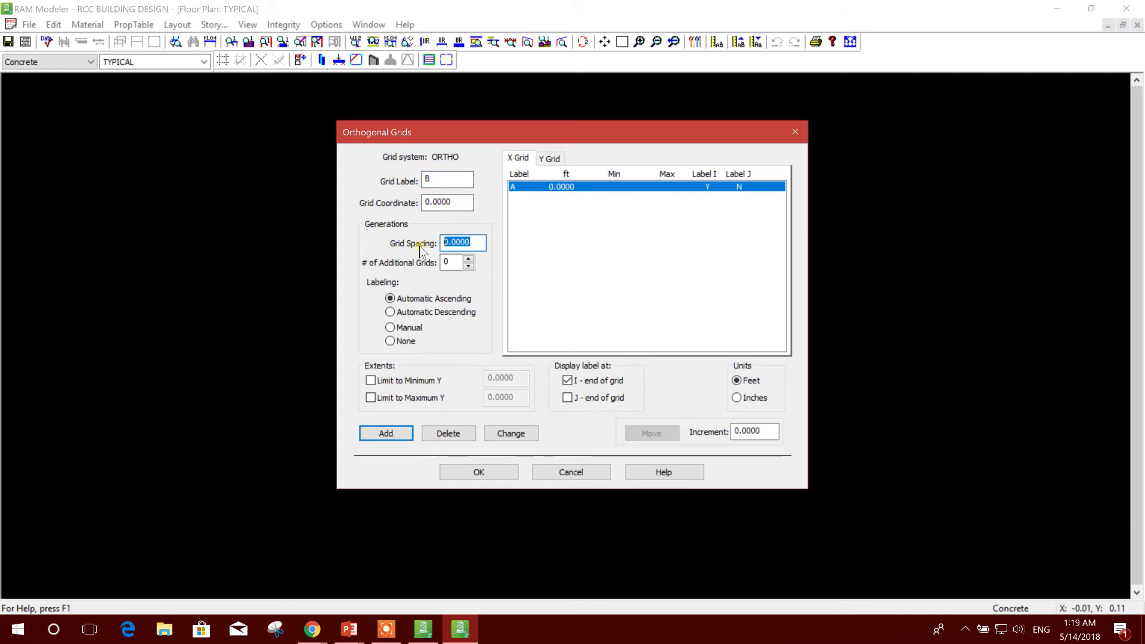
{"action": "type", "text": "16"}
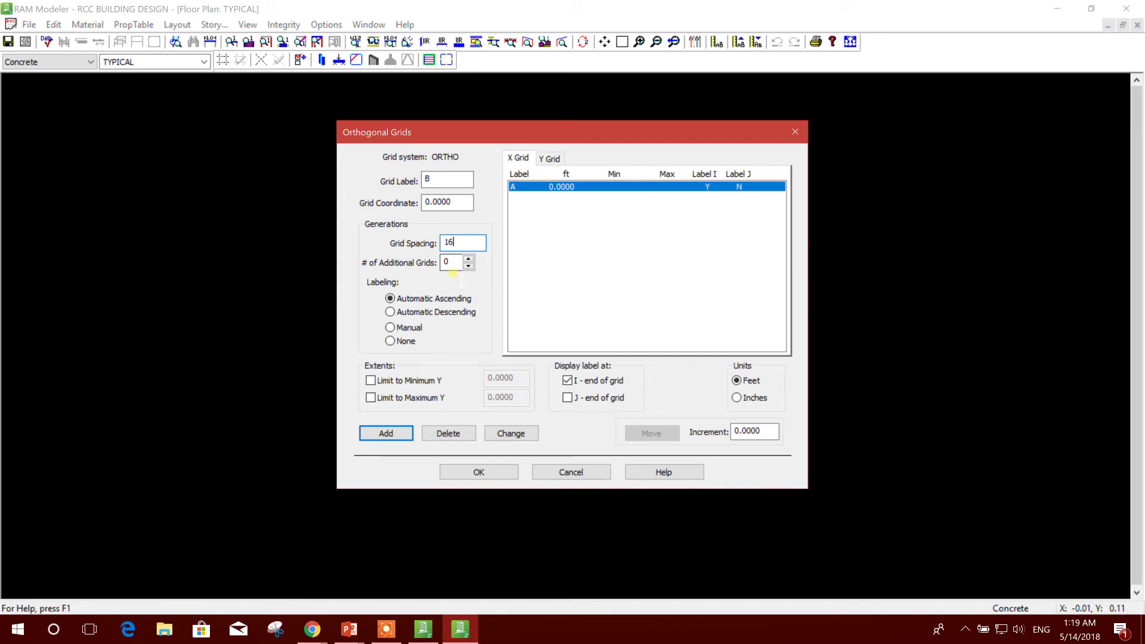
{"action": "left_click", "coordinate": [451, 263]}
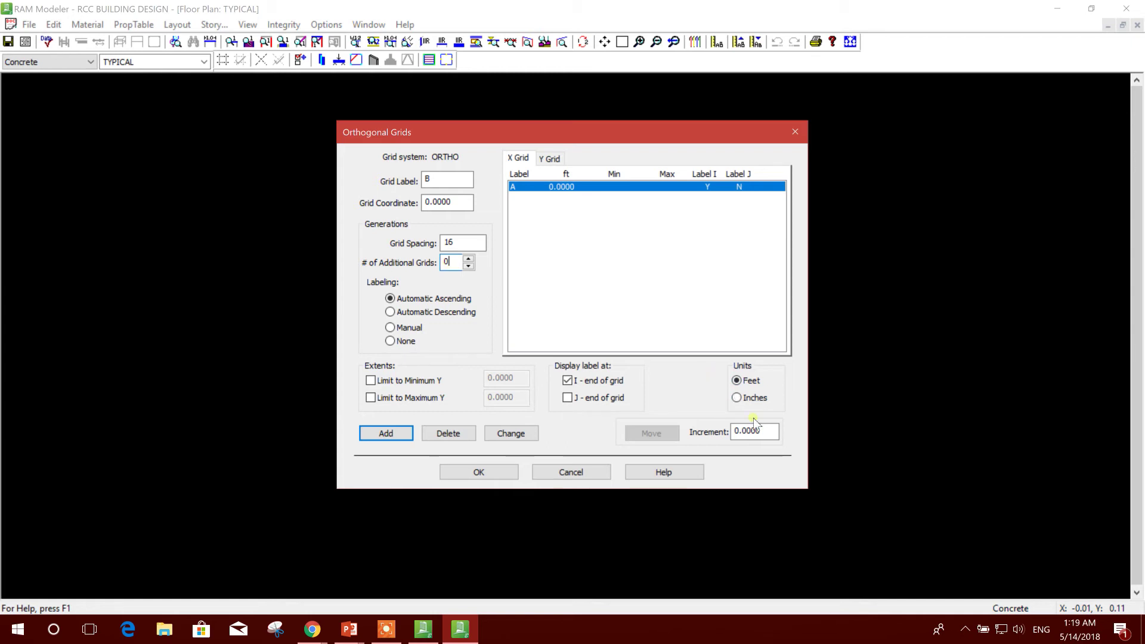
{"action": "key", "text": "shift+Tab"}
{"action": "key", "text": "Tab"}
{"action": "key", "text": "shift+Tab"}
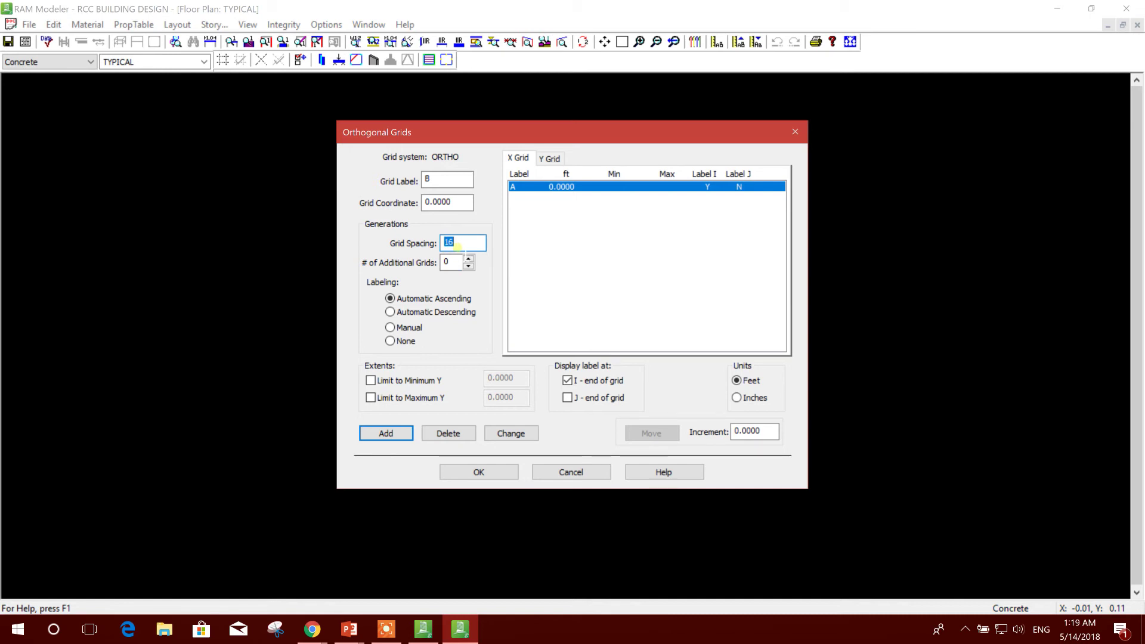
{"action": "left_click_drag", "start_coordinate": [457, 130], "coordinate": [452, 127]}
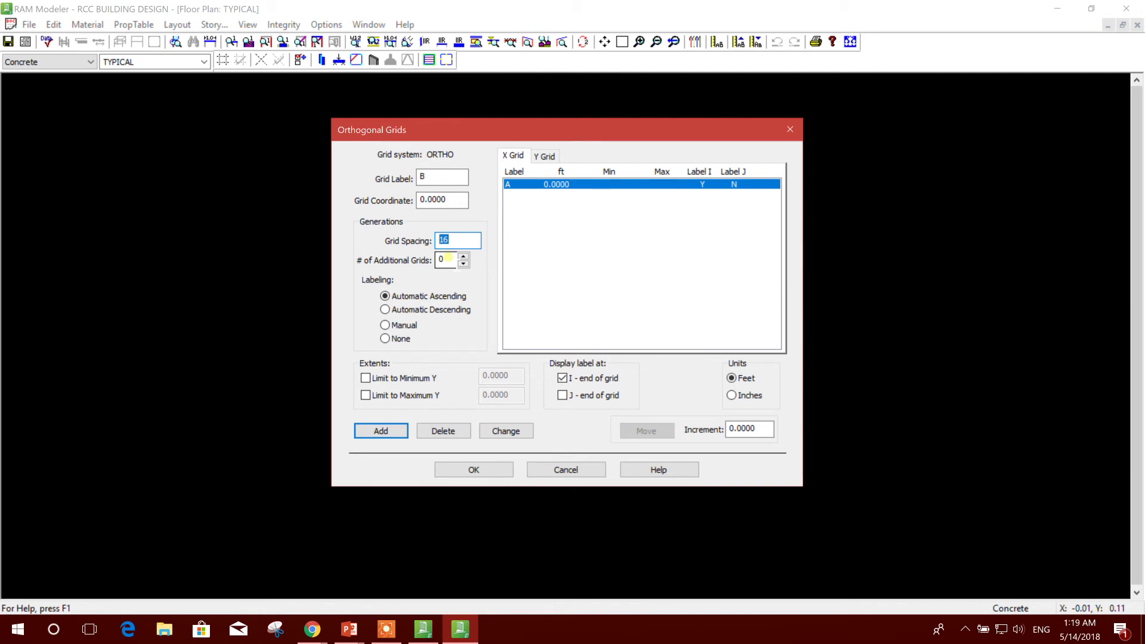
{"action": "double_click", "coordinate": [446, 260]}
{"action": "type", "text": "4"}
{"action": "left_click", "coordinate": [456, 241]}
{"action": "left_click", "coordinate": [400, 432]}
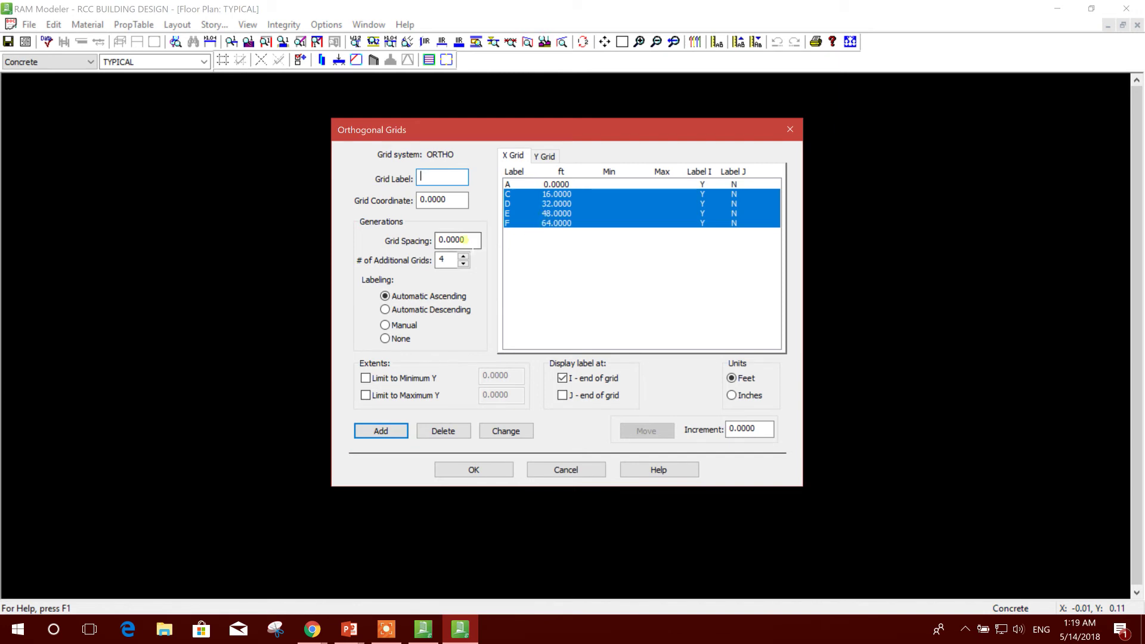
Reset additional grids to 0 and apply an X grid entry with 26 ft spacing.
{"action": "double_click", "coordinate": [441, 261]}
{"action": "type", "text": "0"}
{"action": "left_click_drag", "start_coordinate": [444, 240], "coordinate": [463, 242]}
{"action": "left_click", "coordinate": [436, 180]}
{"action": "double_click", "coordinate": [467, 239]}
{"action": "type", "text": "26"}
{"action": "left_click", "coordinate": [394, 434]}
Add X grid H at 84 ft using 20 ft spacing and 1 additional grid.
{"action": "double_click", "coordinate": [444, 260]}
{"action": "type", "text": "1"}
{"action": "left_click_drag", "start_coordinate": [464, 239], "coordinate": [364, 248]}
{"action": "type", "text": "20"}
{"action": "left_click", "coordinate": [430, 177]}
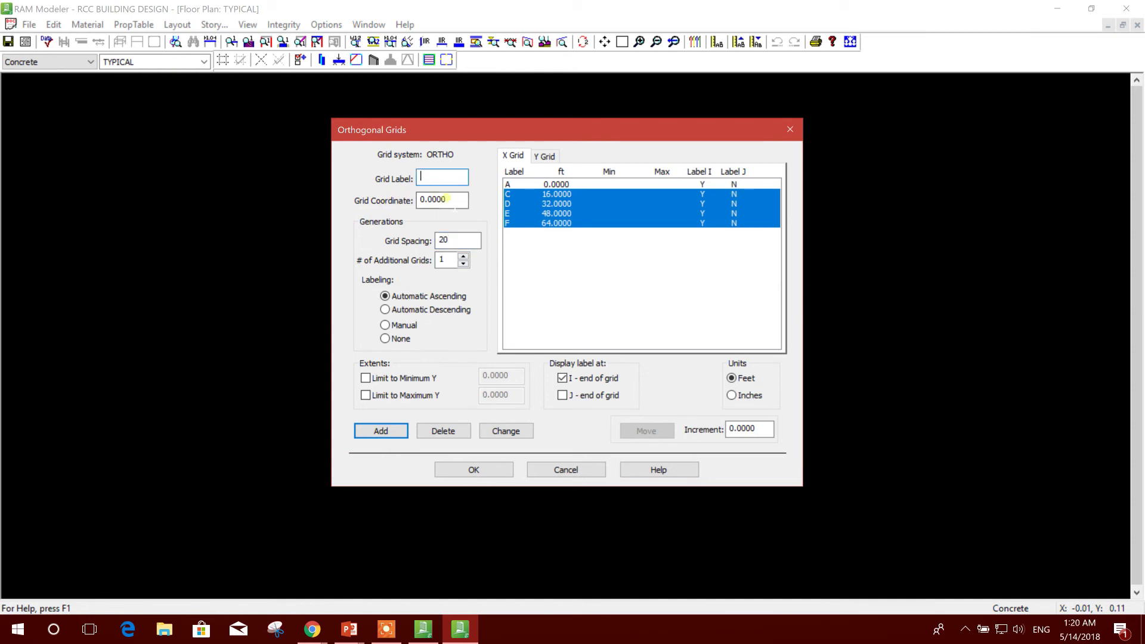
{"action": "left_click_drag", "start_coordinate": [454, 199], "coordinate": [331, 199]}
{"action": "type", "text": "64"}
{"action": "left_click", "coordinate": [449, 180]}
{"action": "type", "text": "B"}
{"action": "type", "text": "G"}
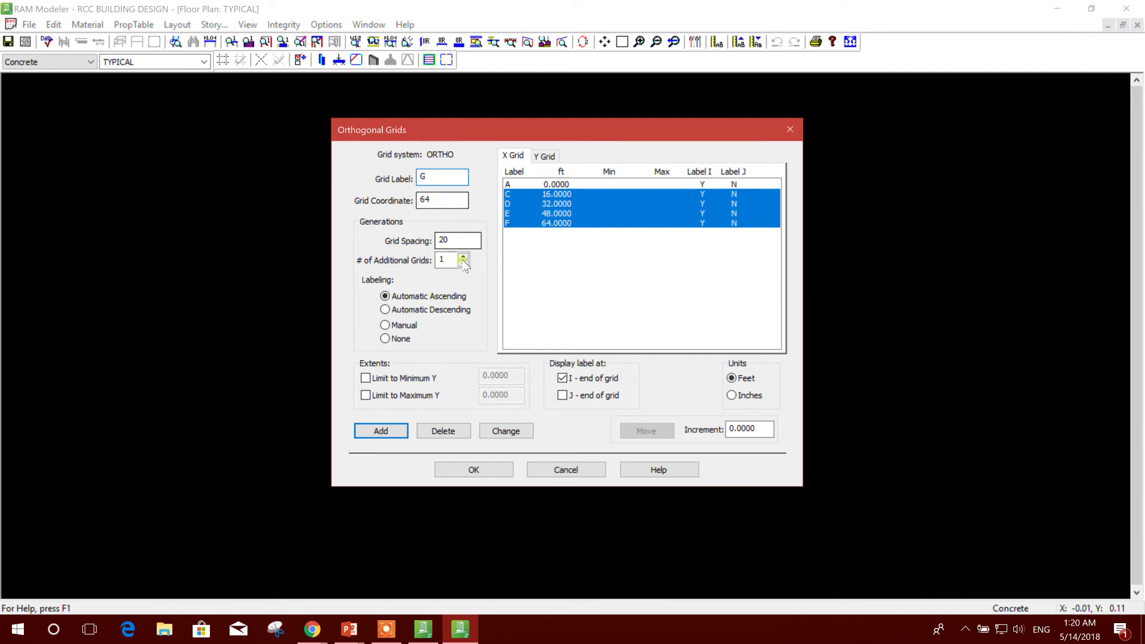
{"action": "left_click", "coordinate": [393, 431]}
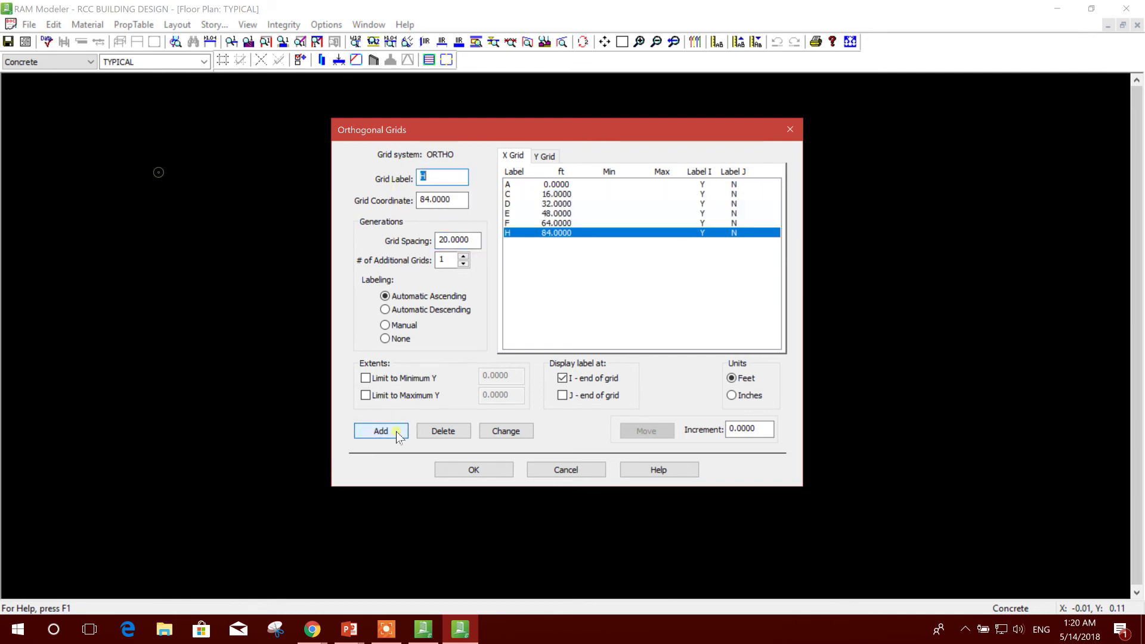
{"action": "left_click", "coordinate": [539, 236]}
{"action": "left_click", "coordinate": [559, 234]}
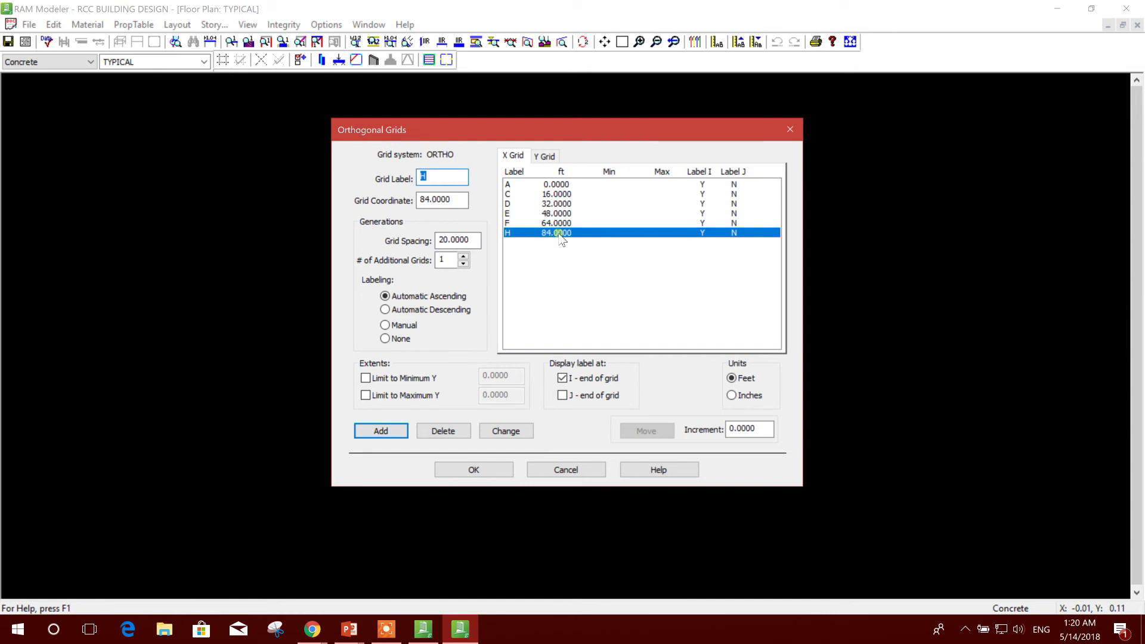
{"action": "left_click", "coordinate": [550, 156]}
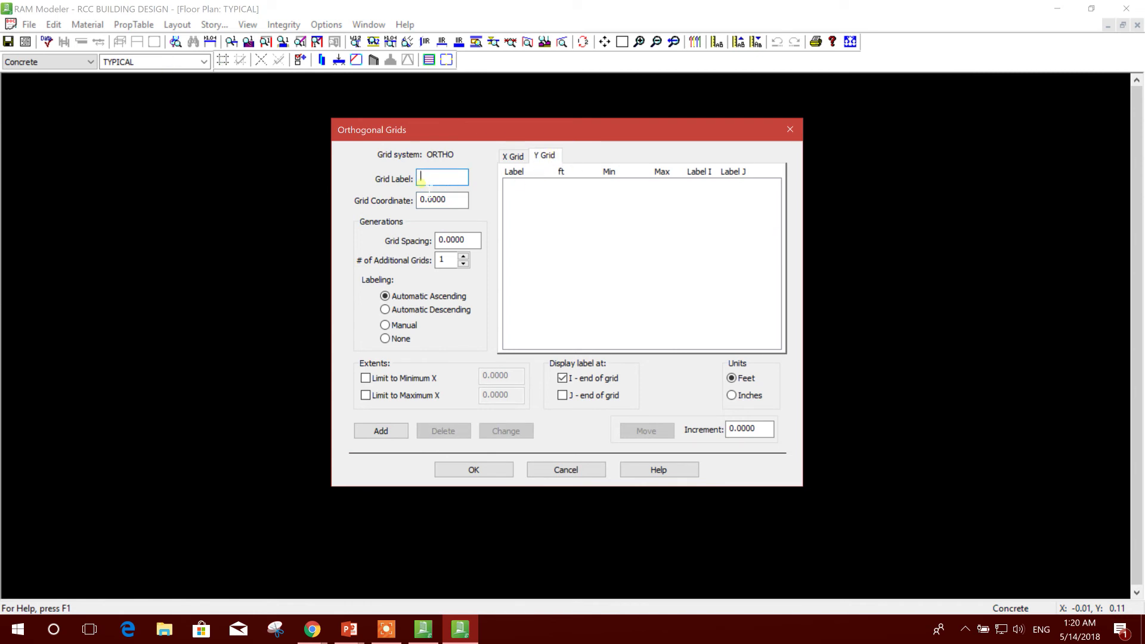
Add Y grid 1 at 0 ft plus 5 grids at 18 ft spacing, then accept the grids.
{"action": "key", "text": "Tab"}
{"action": "key", "text": "Tab"}
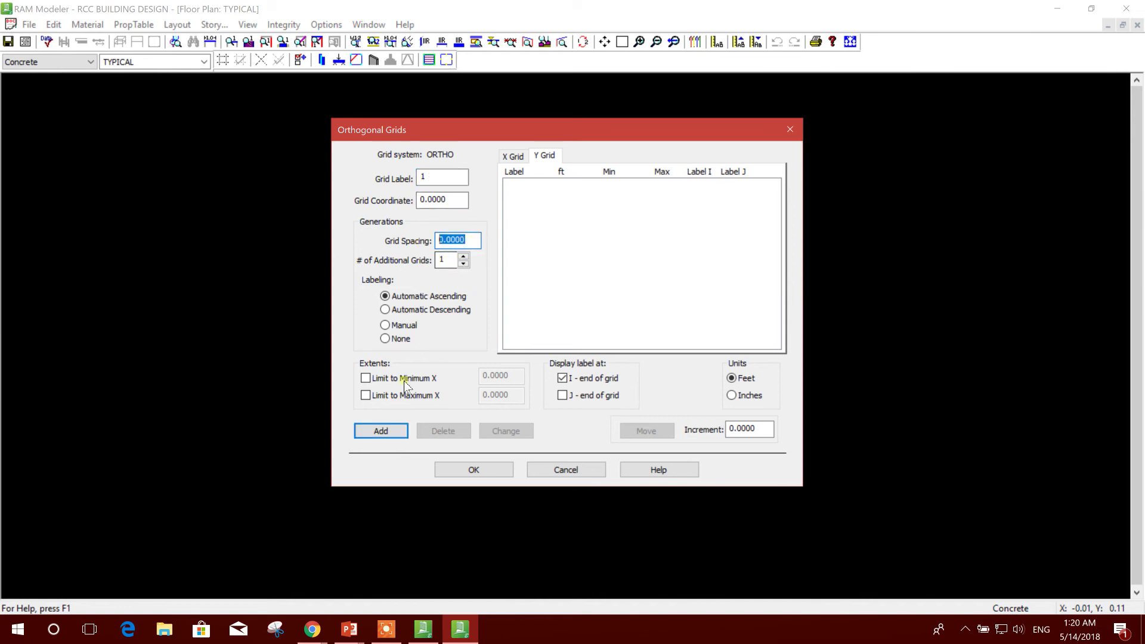
{"action": "left_click", "coordinate": [381, 430]}
{"action": "type", "text": "2"}
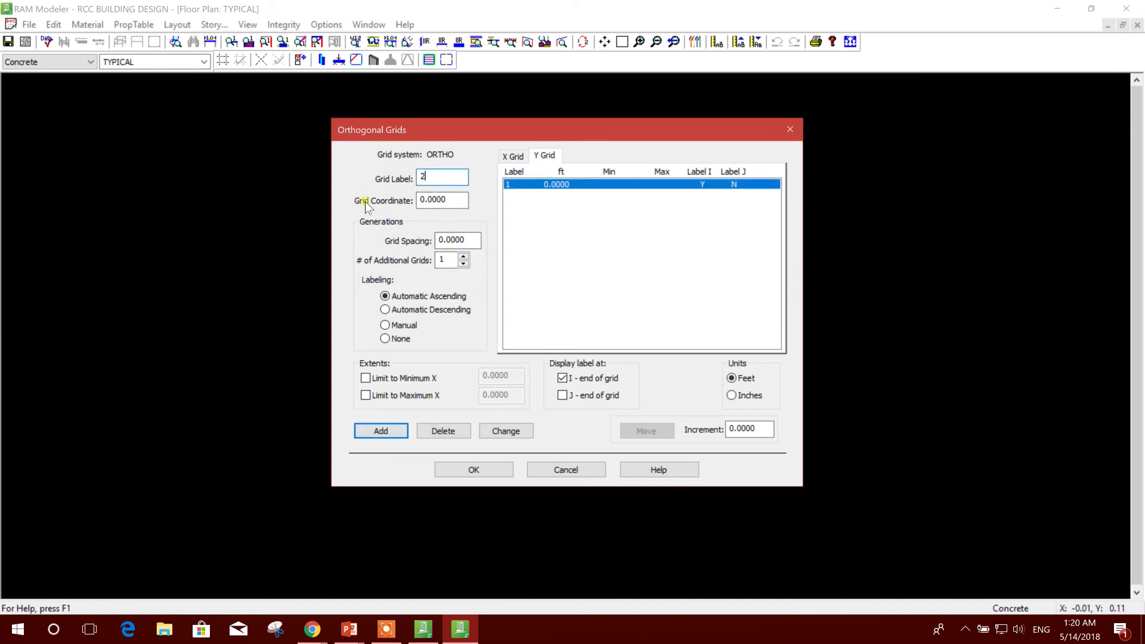
{"action": "key", "text": "Tab"}
{"action": "key", "text": "Tab"}
{"action": "type", "text": "18"}
{"action": "double_click", "coordinate": [446, 260]}
{"action": "type", "text": "5"}
{"action": "left_click", "coordinate": [460, 243]}
{"action": "type", "text": "18"}
{"action": "left_click", "coordinate": [369, 431]}
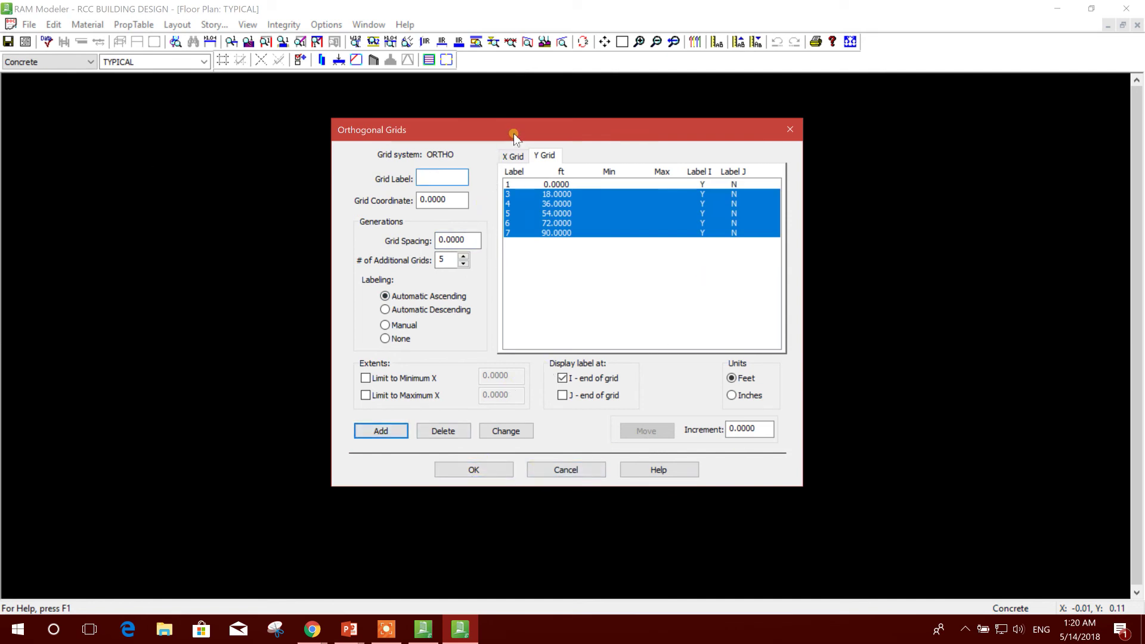
{"action": "left_click_drag", "start_coordinate": [544, 125], "coordinate": [503, 119]}
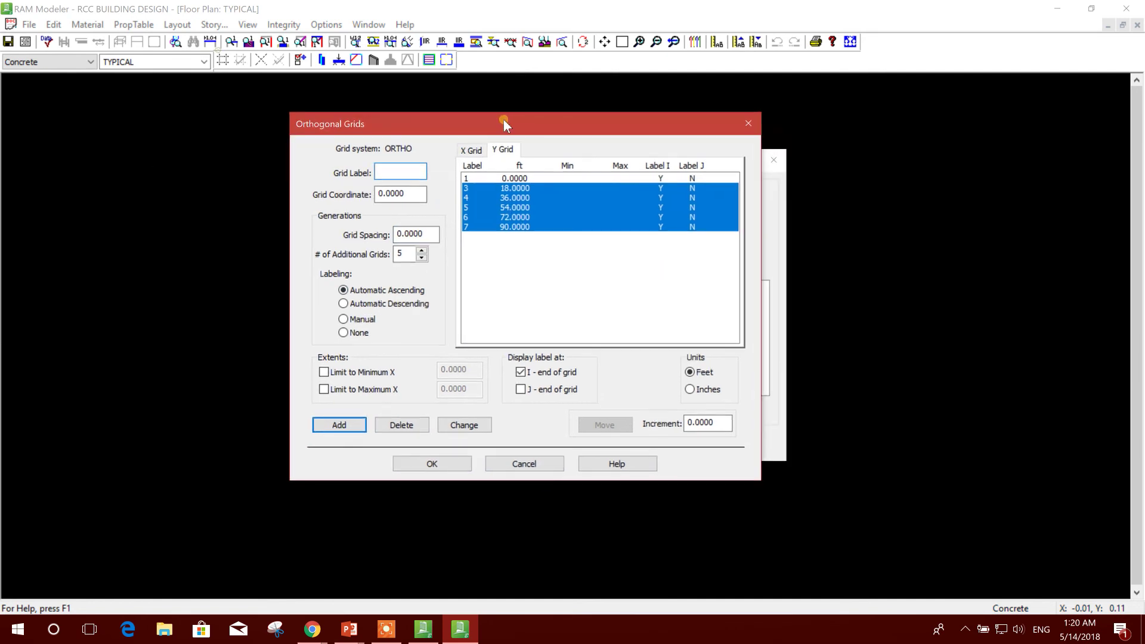
{"action": "left_click", "coordinate": [452, 463]}
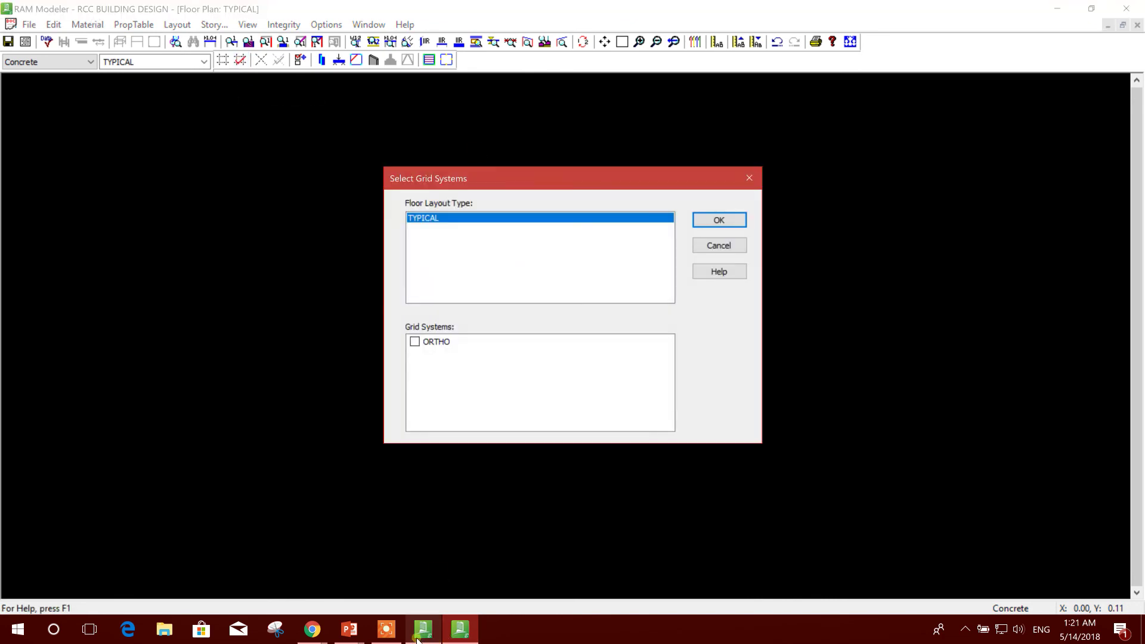
Bring up Select Grid Systems for the TYPICAL floor, checking the next modeling step on the slides.
{"action": "left_click", "coordinate": [350, 630]}
{"action": "left_click", "coordinate": [485, 585]}
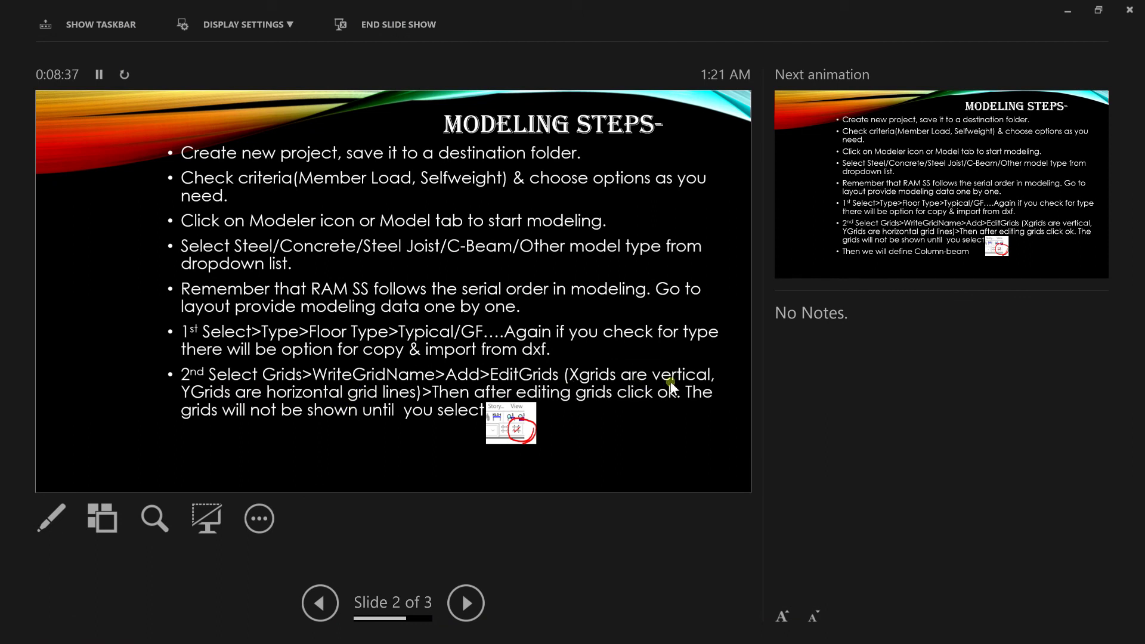
{"action": "left_click", "coordinate": [426, 399]}
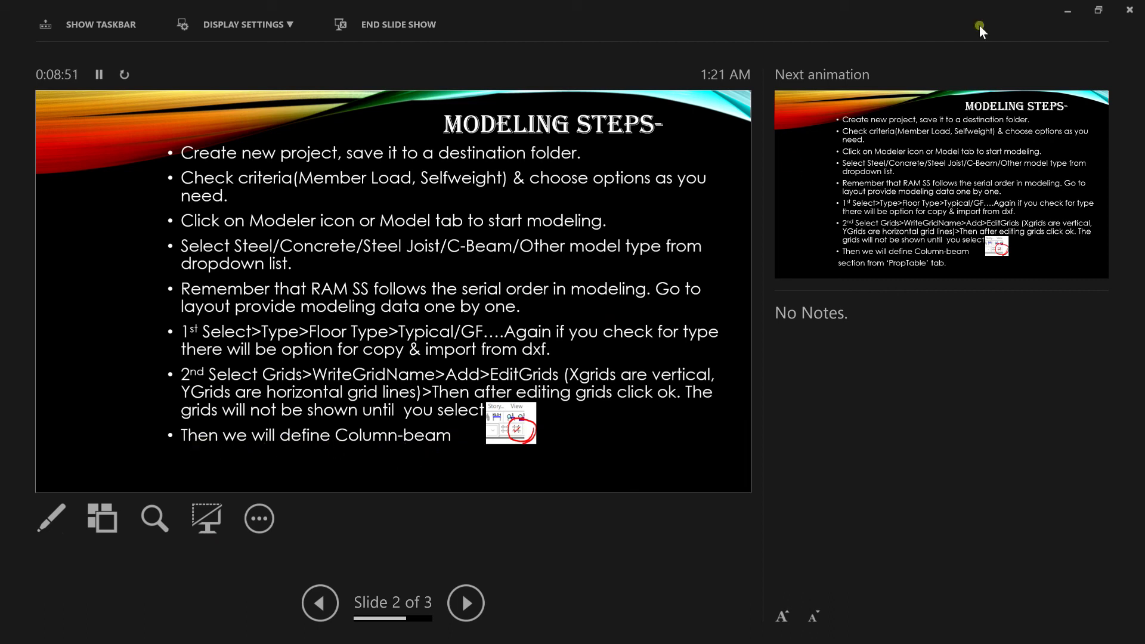
{"action": "left_click", "coordinate": [1066, 10]}
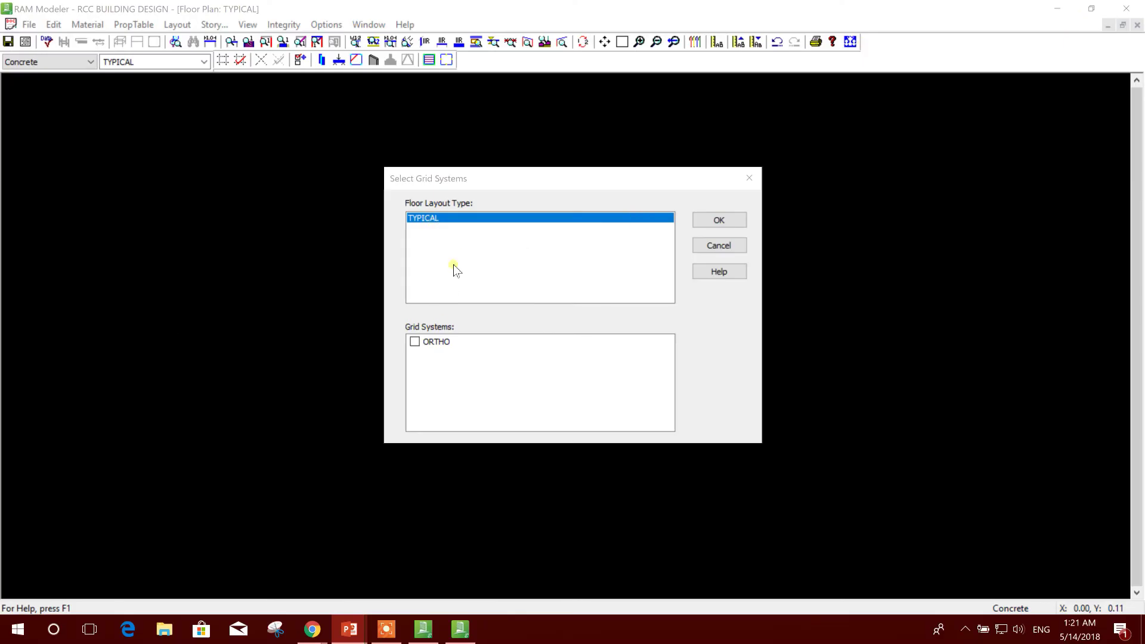
Assign ORTHO to the TYPICAL floor so grids A–H and 1–7 appear in plan.
{"action": "left_click_drag", "start_coordinate": [496, 182], "coordinate": [477, 157]}
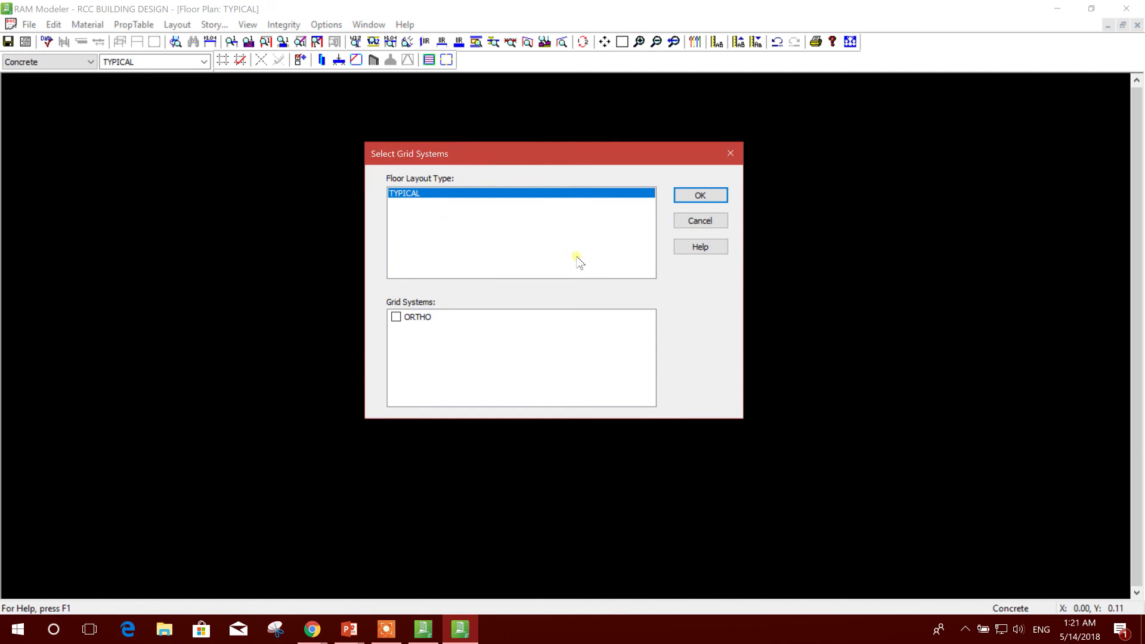
{"action": "left_click", "coordinate": [396, 318]}
{"action": "left_click", "coordinate": [695, 195]}
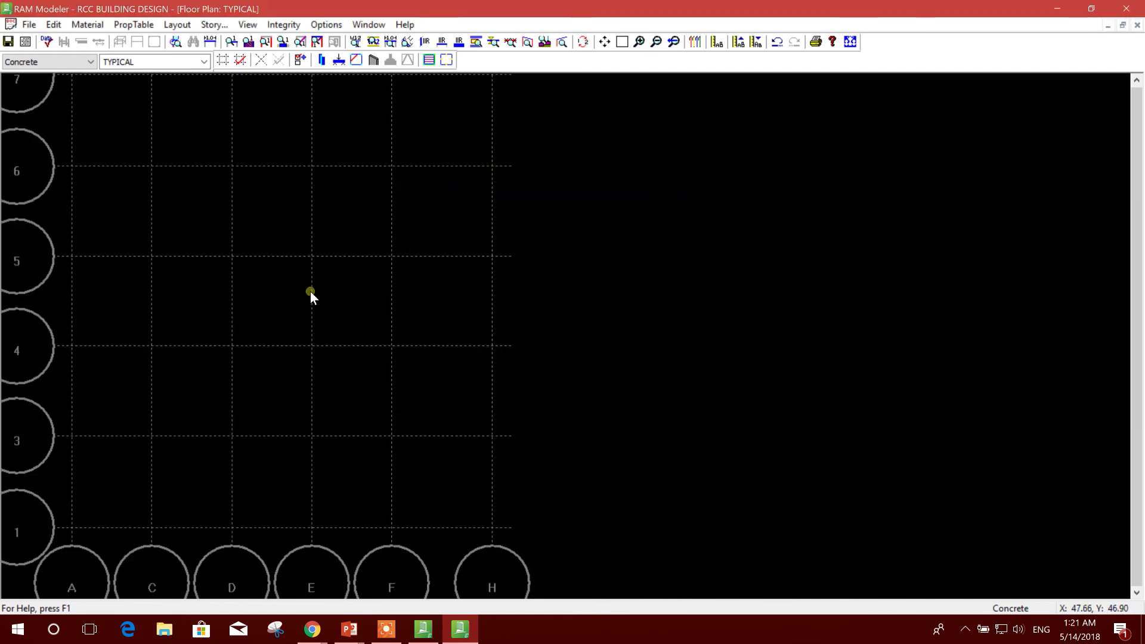